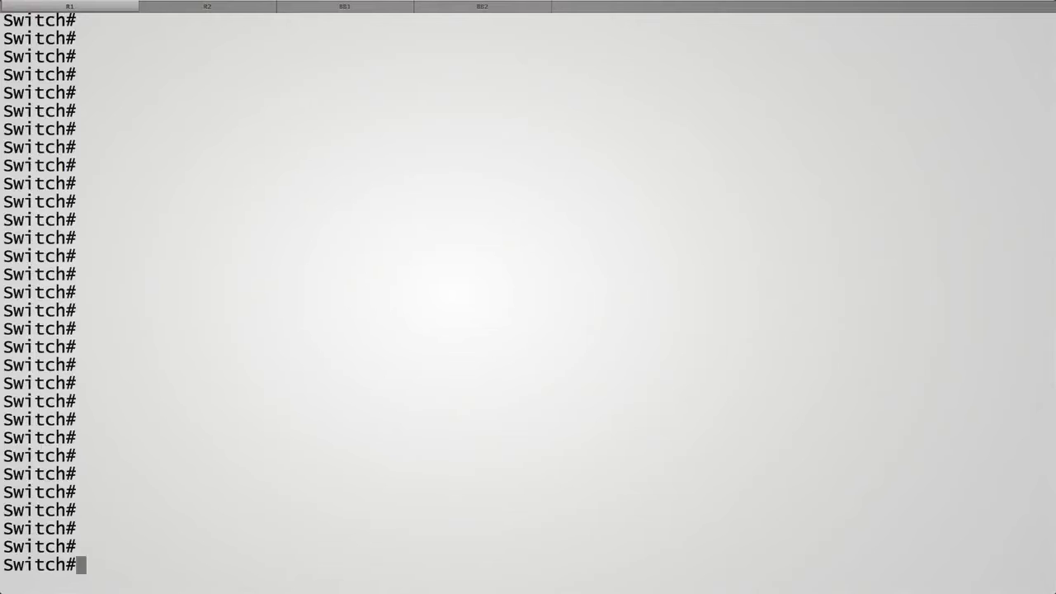
# Show the settings of line vty 0 and check its allowed input transports.
pyautogui.write('show l')
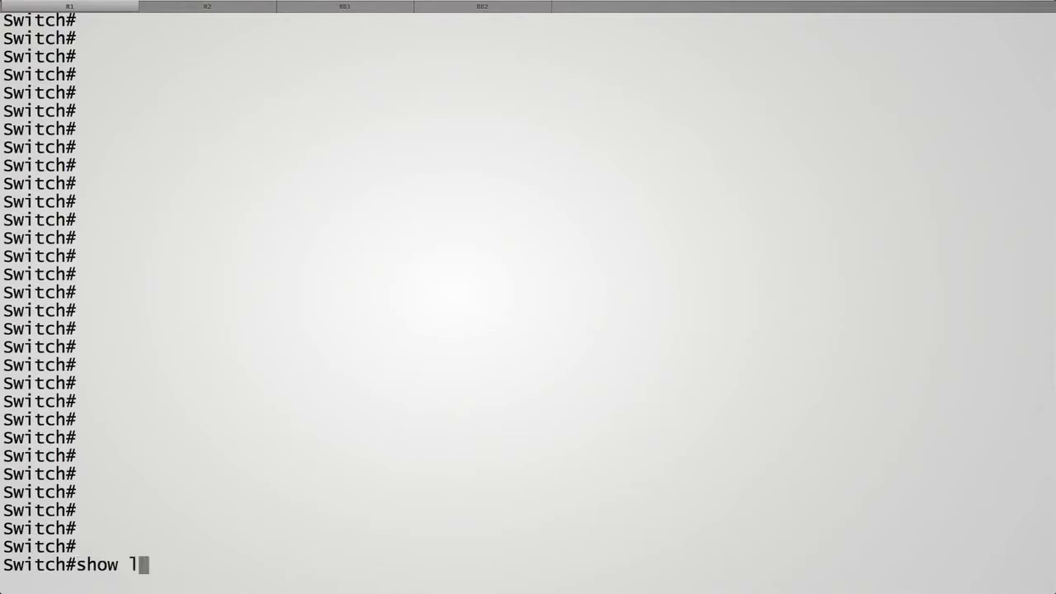
pyautogui.write('ine vty 0')
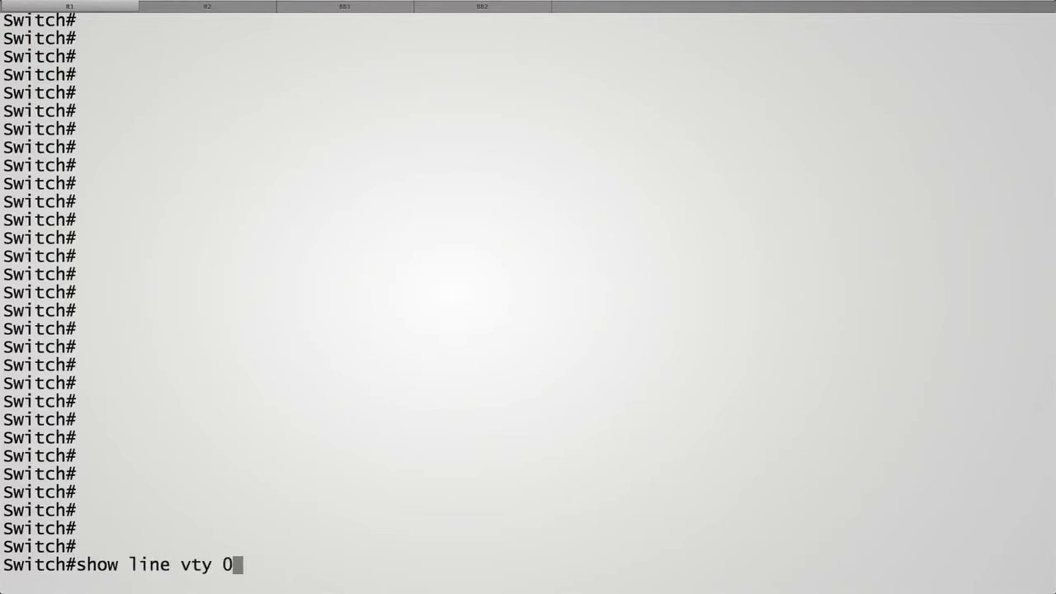
pyautogui.press('Return')
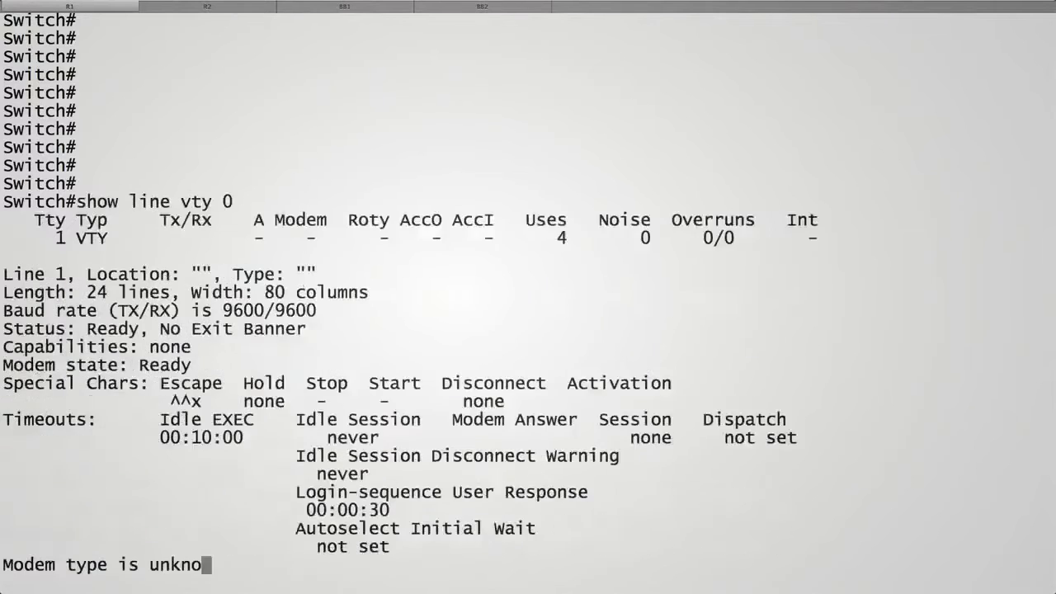
pyautogui.press('space')
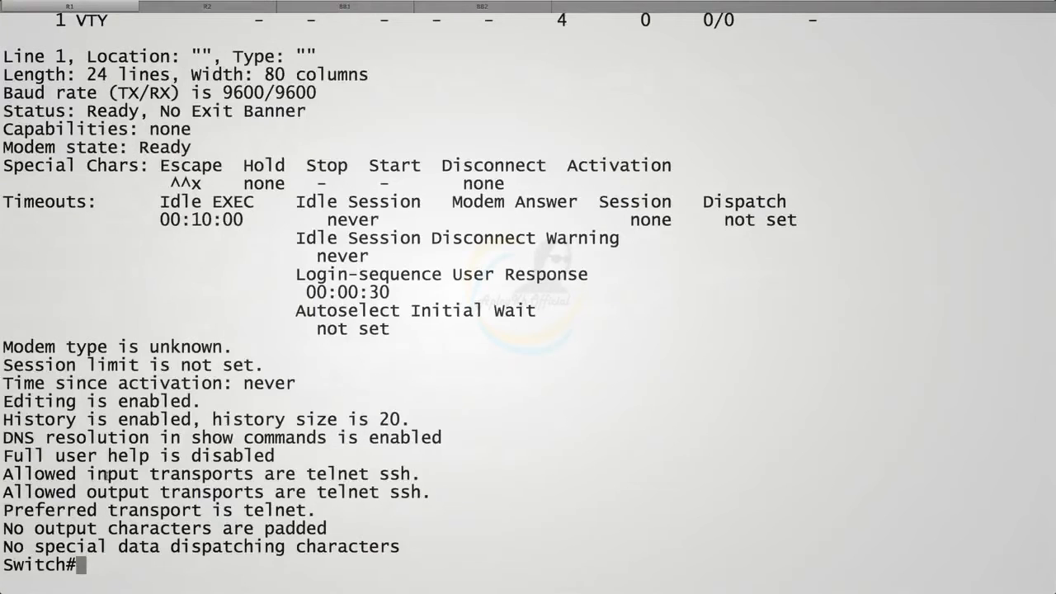
pyautogui.moveTo(87, 475); pyautogui.dragTo(254, 475)
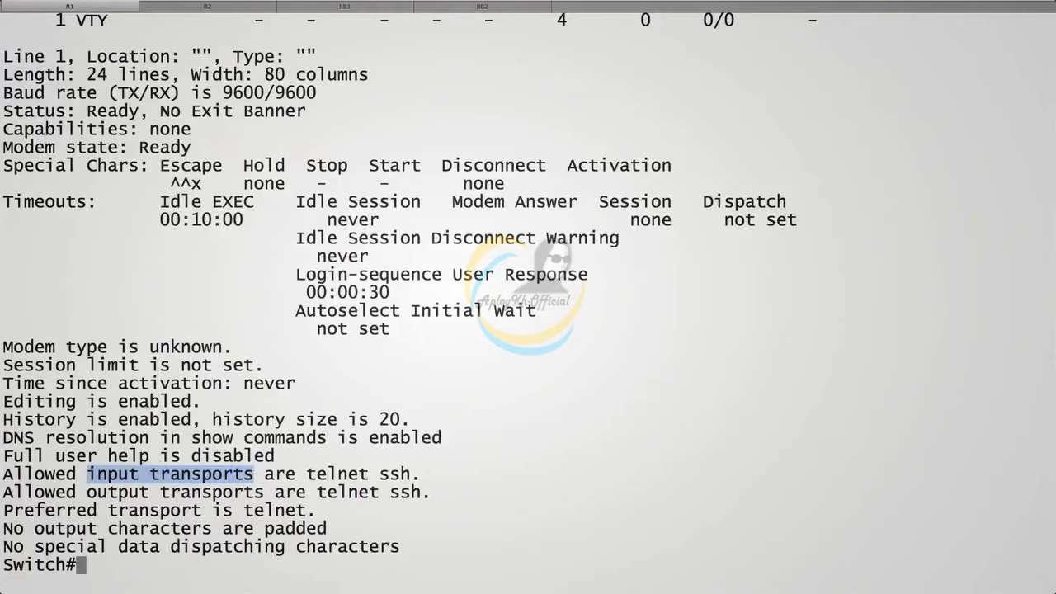
pyautogui.moveTo(307, 475); pyautogui.dragTo(411, 475)
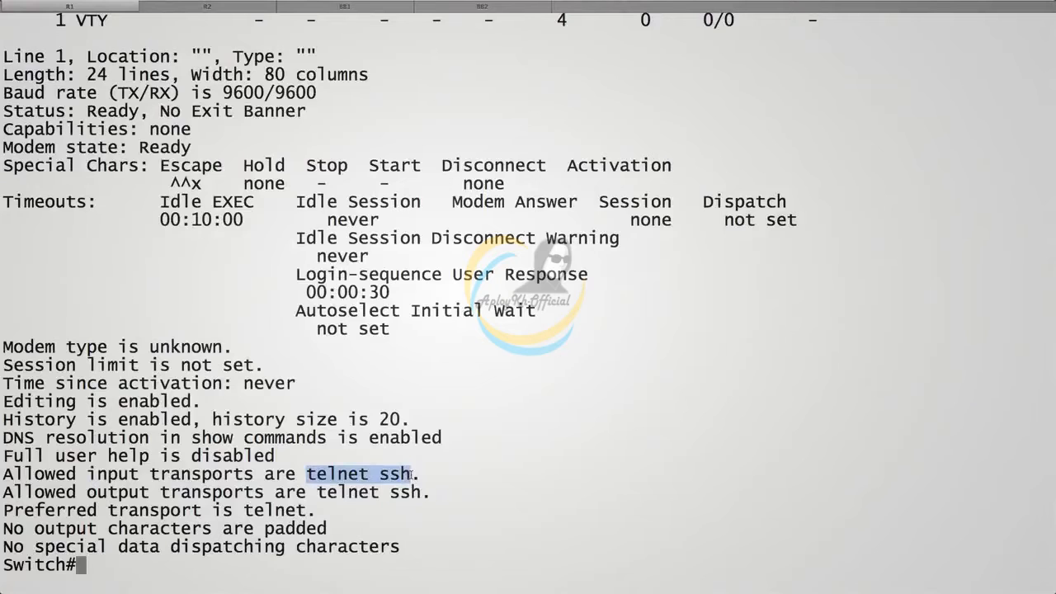
# Enter configuration mode for line vty 0 15 and list the available transport input options, examining none and all.
pyautogui.write('conf term')
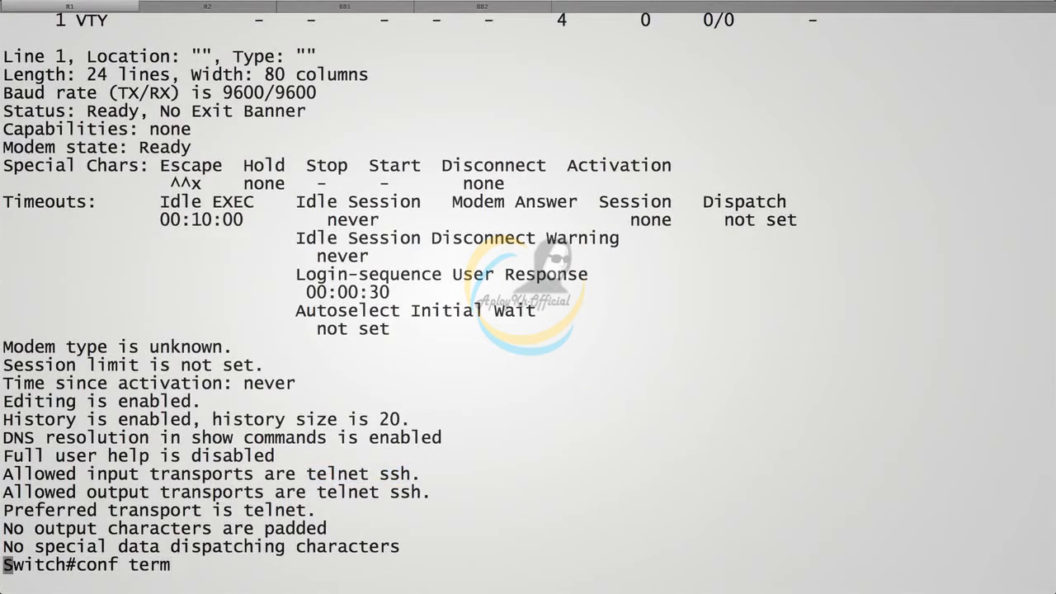
pyautogui.press('Return')
pyautogui.write('line ')
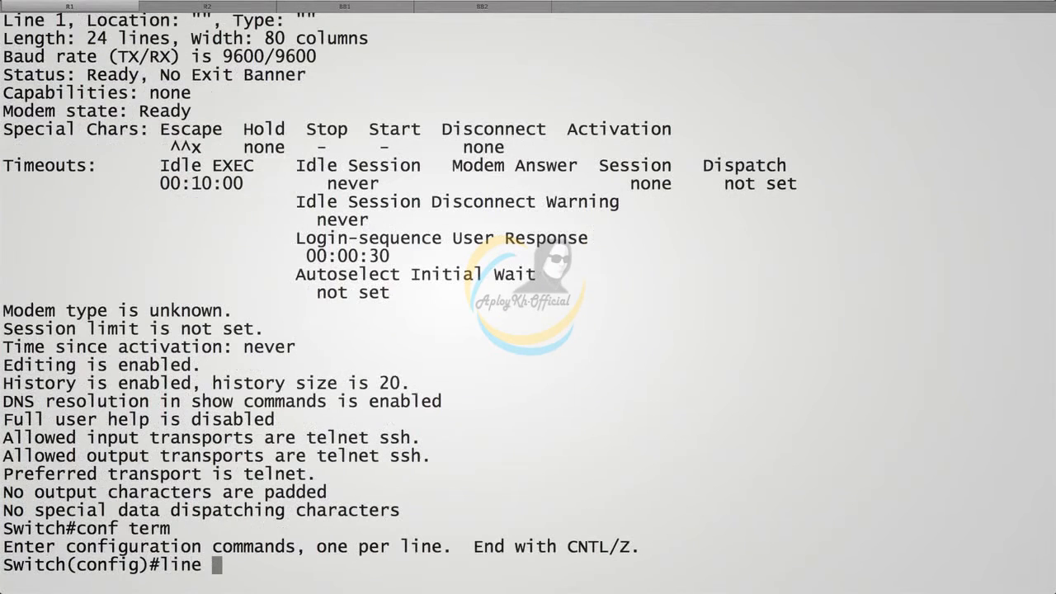
pyautogui.write('vty 0 15')
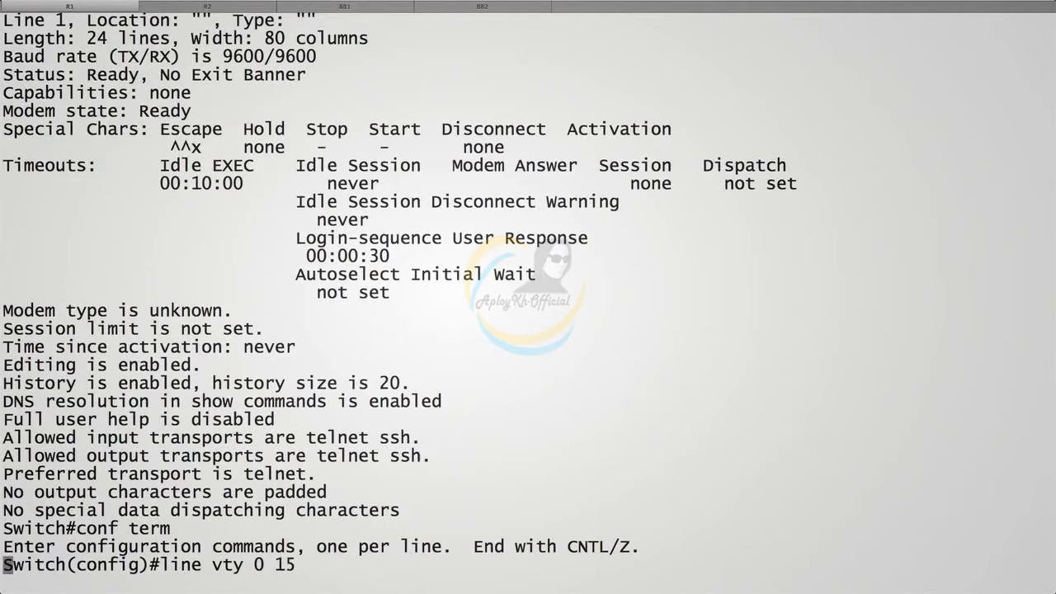
pyautogui.press('Return')
pyautogui.write('transport input ?')
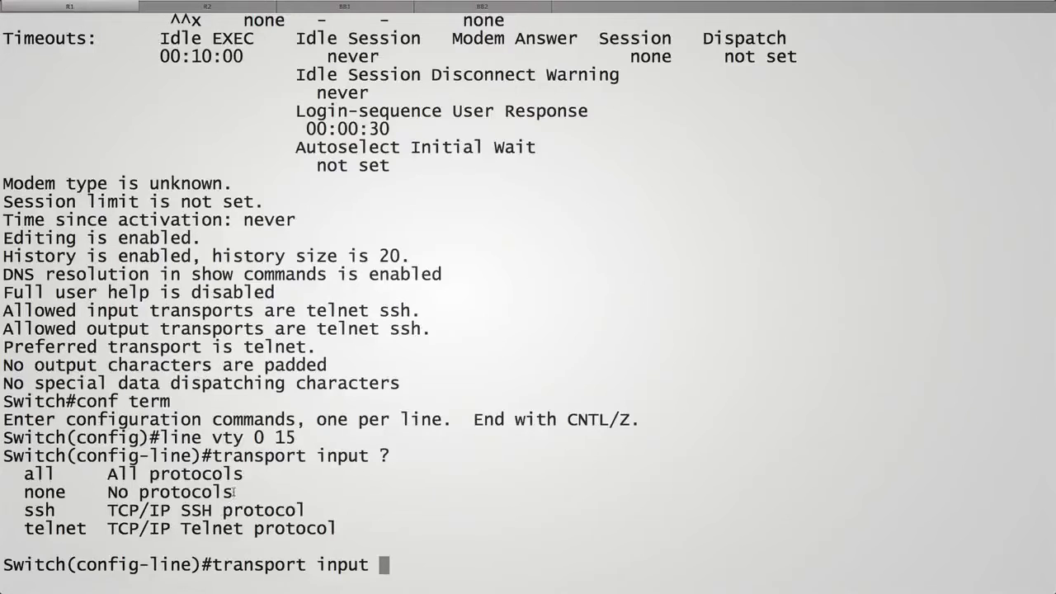
pyautogui.moveTo(234, 494); pyautogui.dragTo(25, 492)
pyautogui.moveTo(243, 475); pyautogui.dragTo(16, 468)
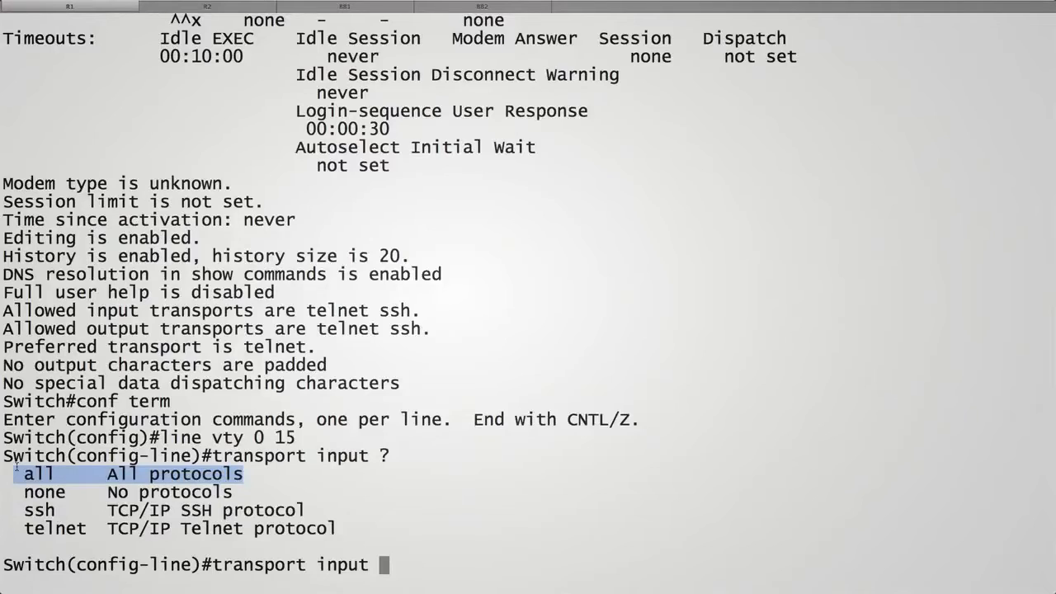
# Discard the unfinished transport input command and end configuration mode to return to the privileged prompt.
pyautogui.press('BackSpace')
pyautogui.press('BackSpace')
pyautogui.press('BackSpace')
pyautogui.press('BackSpace')
pyautogui.press('BackSpace')
pyautogui.press('BackSpace')
pyautogui.press('BackSpace')
pyautogui.press('BackSpace')
pyautogui.press('BackSpace')
pyautogui.press('BackSpace')
pyautogui.press('BackSpace')
pyautogui.press('BackSpace')
pyautogui.press('BackSpace')
pyautogui.press('BackSpace')
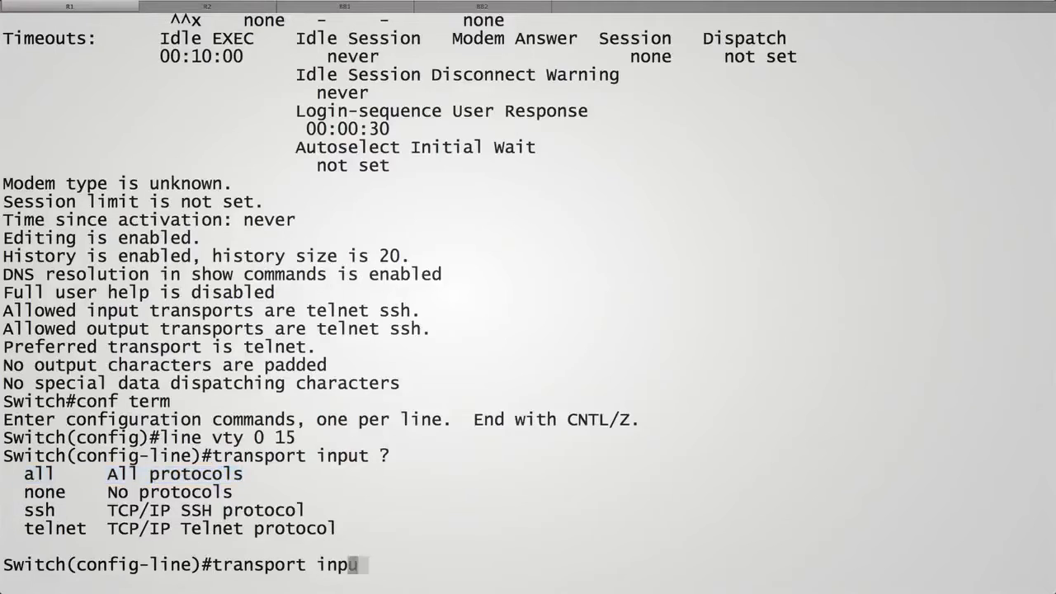
pyautogui.press('BackSpace')
pyautogui.press('BackSpace')
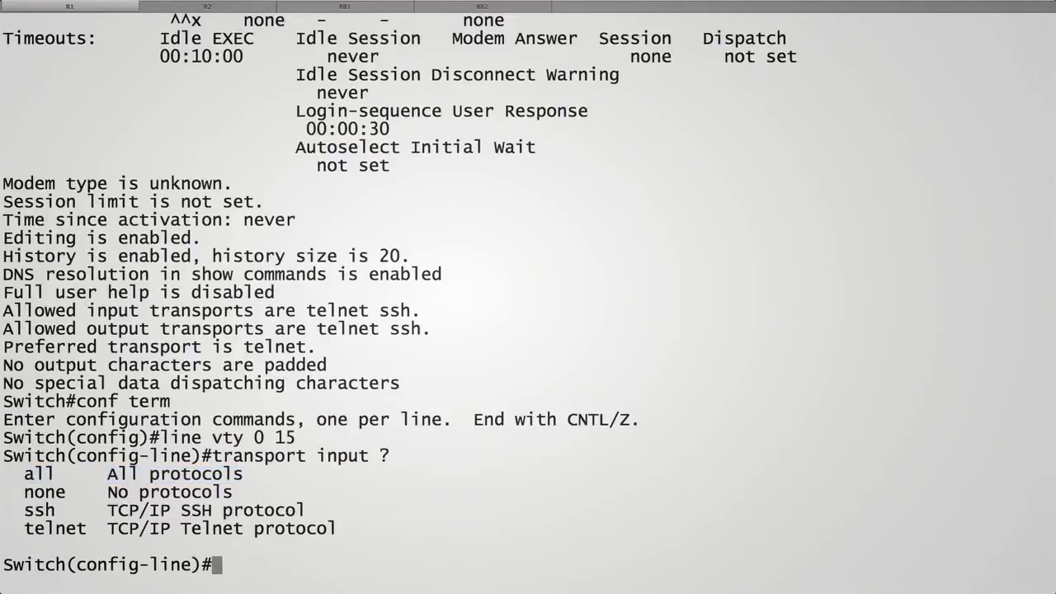
pyautogui.write('end')
pyautogui.press('Return')
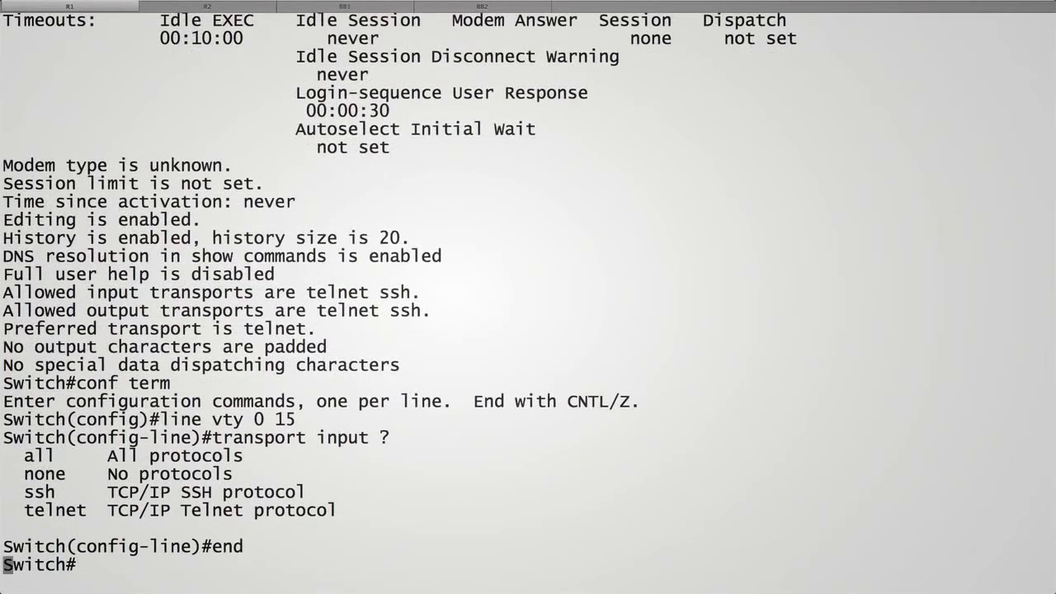
pyautogui.press('Return')
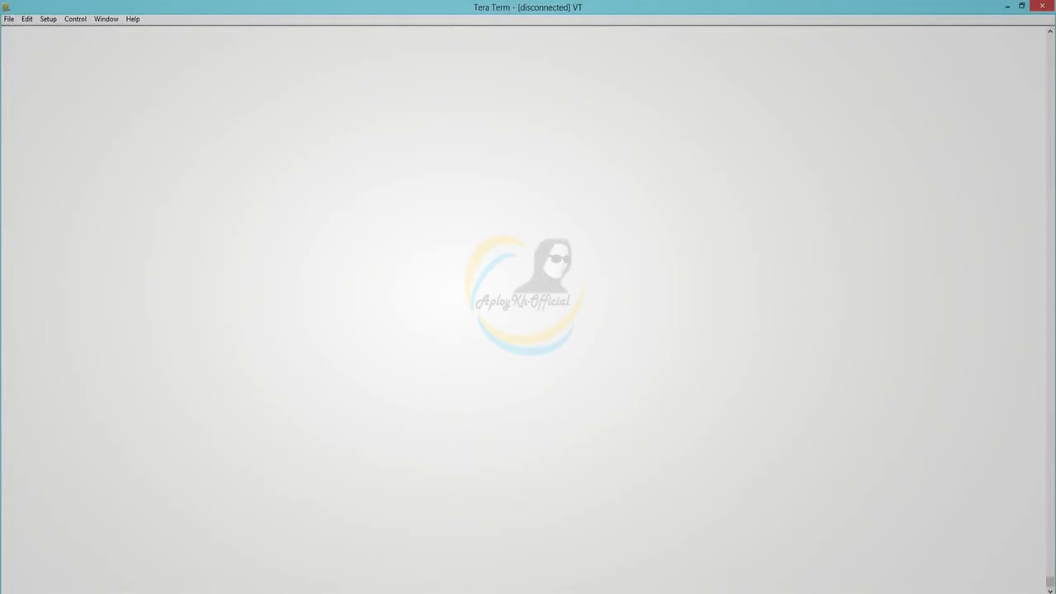
# In Tera Term, open a new Telnet connection to host 192.168.1.11 on TCP port 23.
pyautogui.click(9, 19)
pyautogui.click(23, 32)
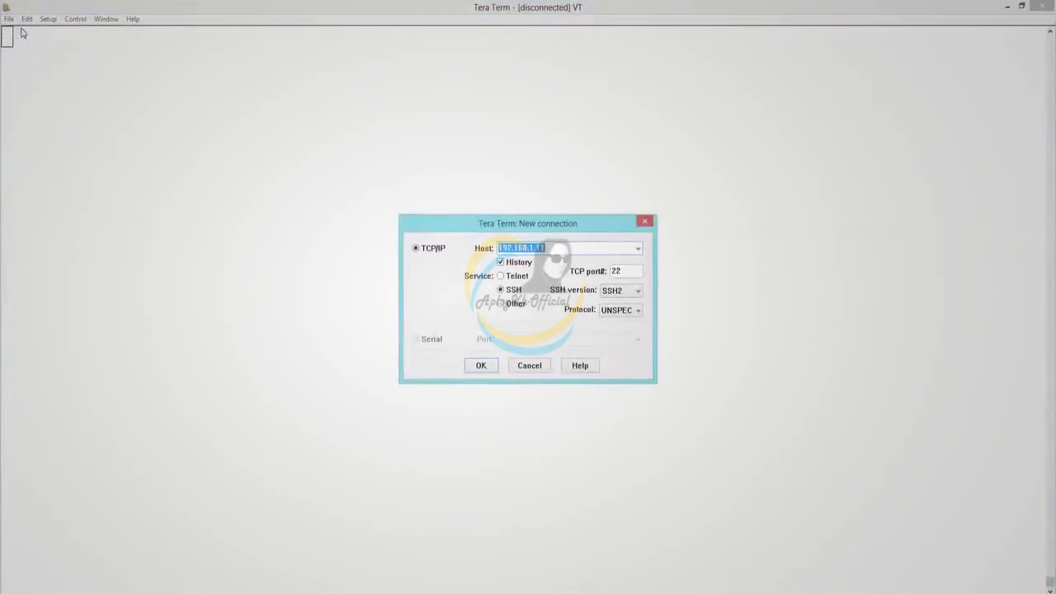
pyautogui.click(557, 246)
pyautogui.moveTo(557, 246); pyautogui.dragTo(497, 247)
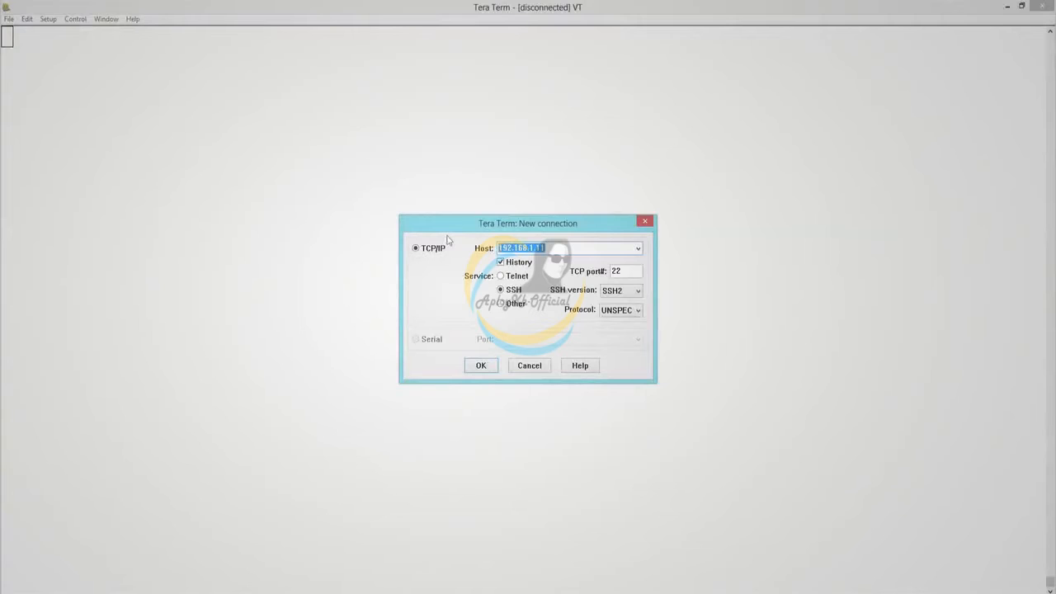
pyautogui.click(501, 277)
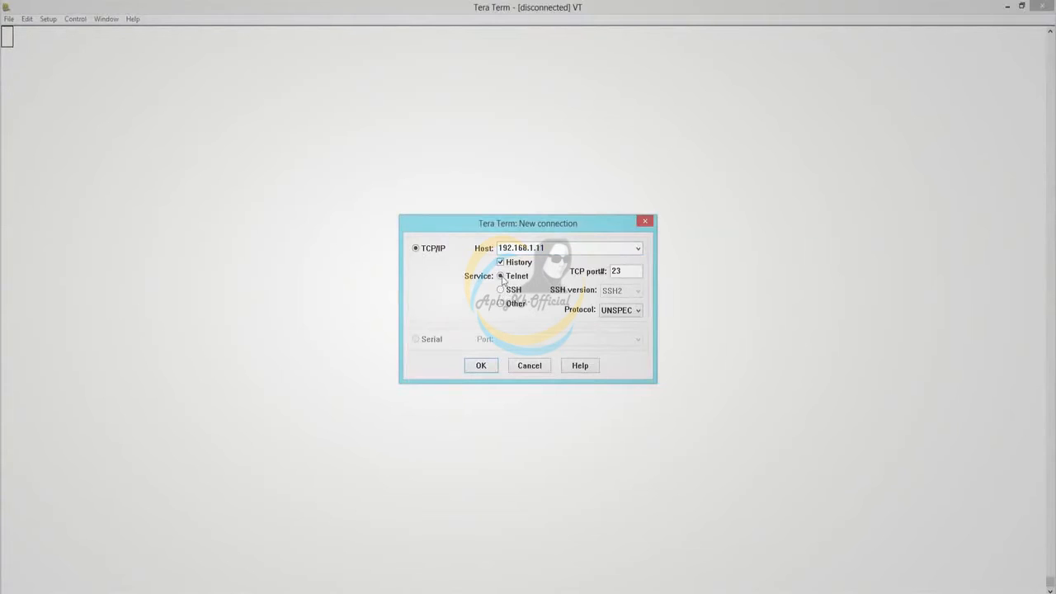
pyautogui.click(484, 368)
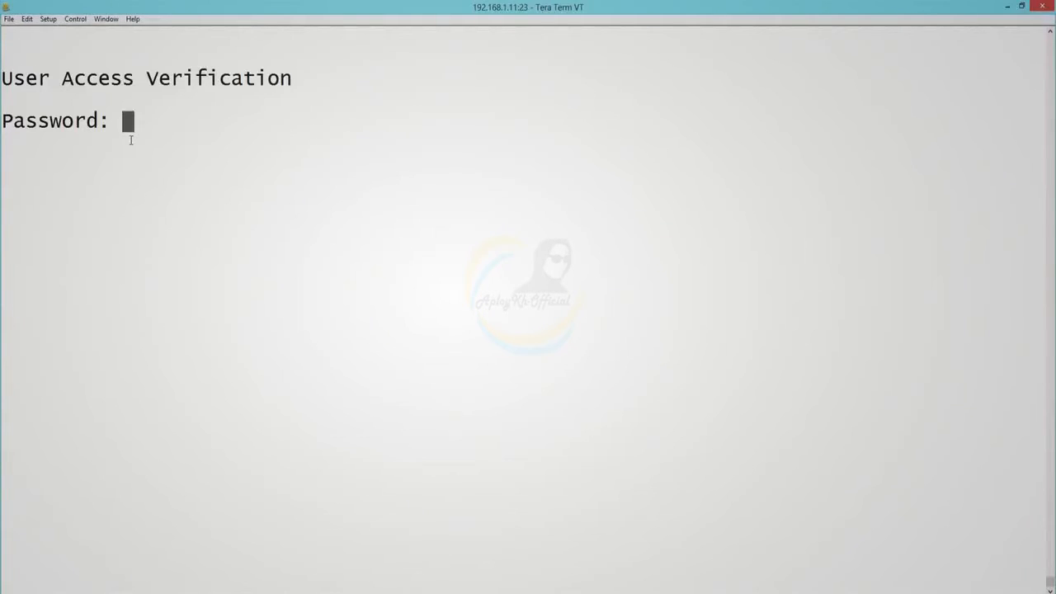
# Log in to the switch with the line password and enter privileged mode with the enable password.
pyautogui.press('Return')
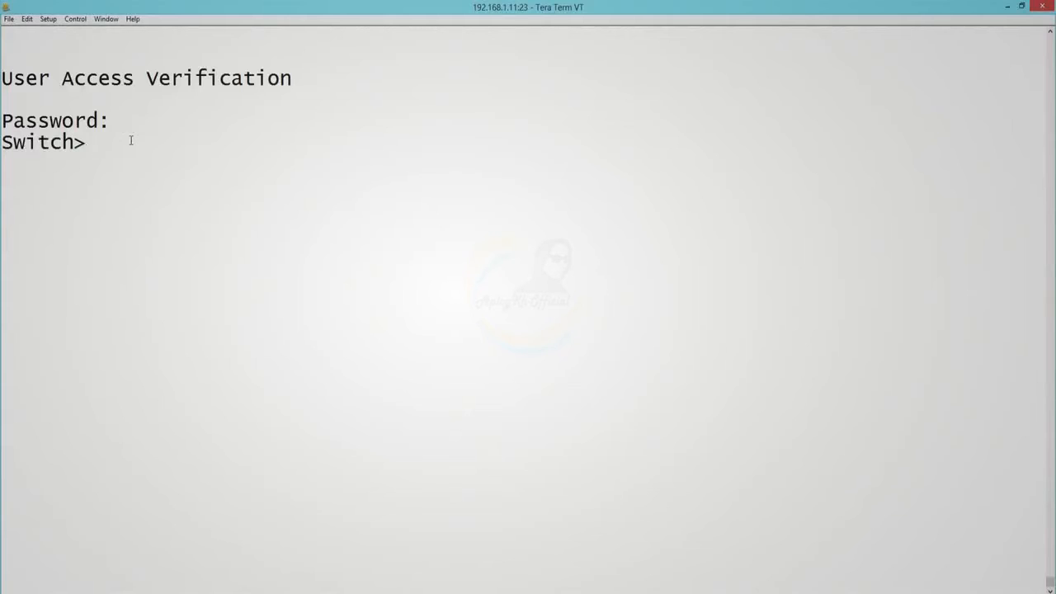
pyautogui.write('ena')
pyautogui.press('Return')
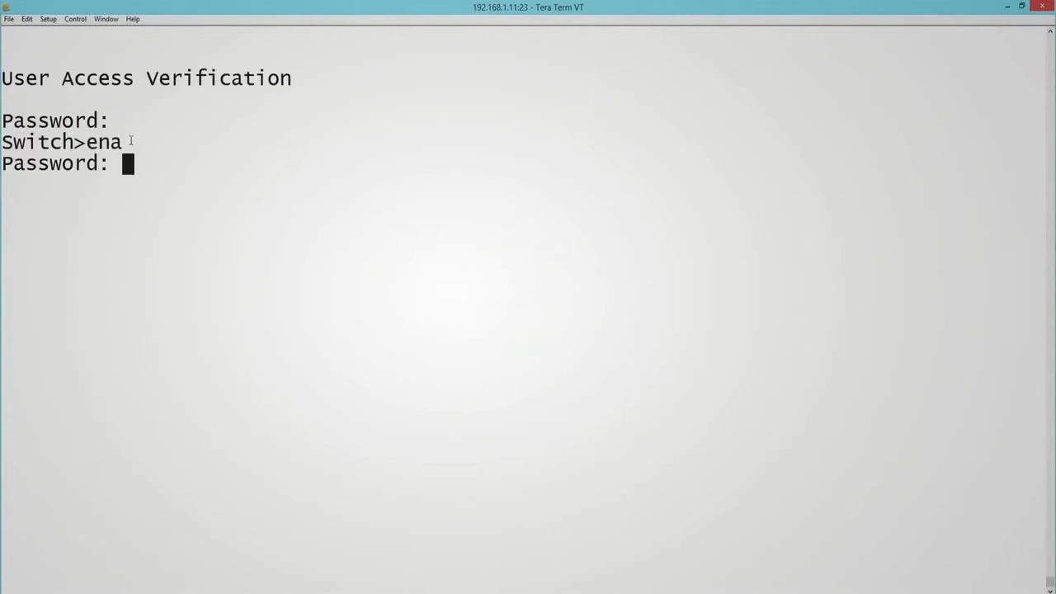
pyautogui.press('Return')
# Show the switch's lines and examine which console and VTY lines are marked as active.
pyautogui.write('show line')
pyautogui.press('Return')
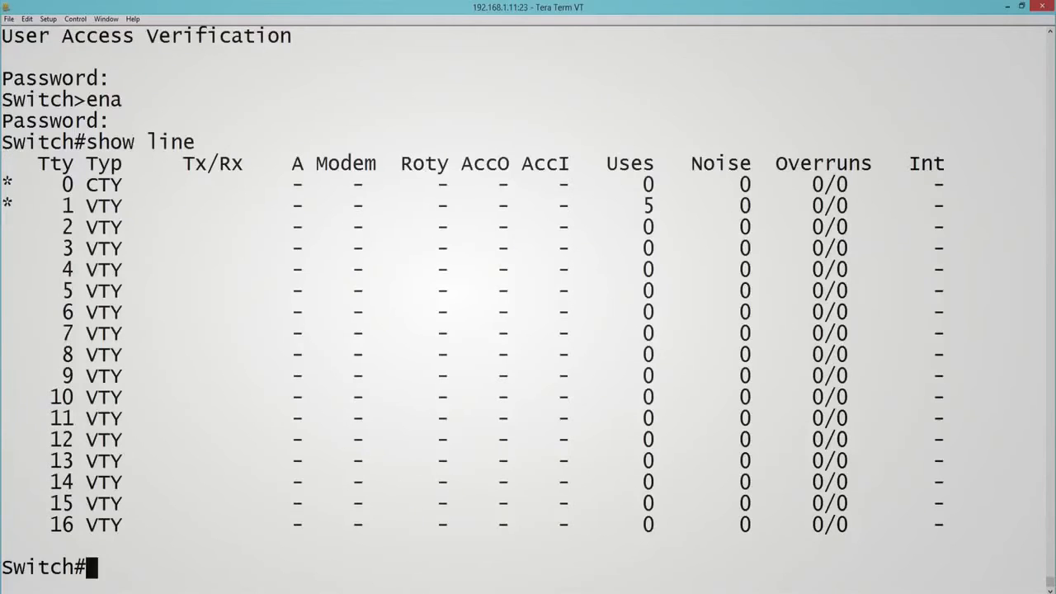
pyautogui.moveTo(124, 207); pyautogui.dragTo(7, 203)
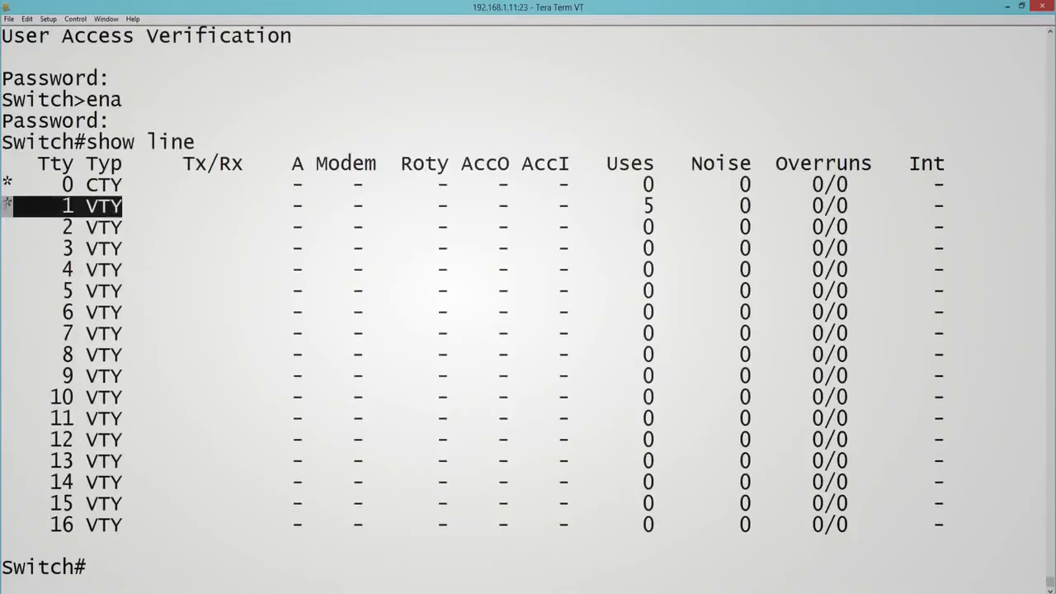
pyautogui.doubleClick(9, 204)
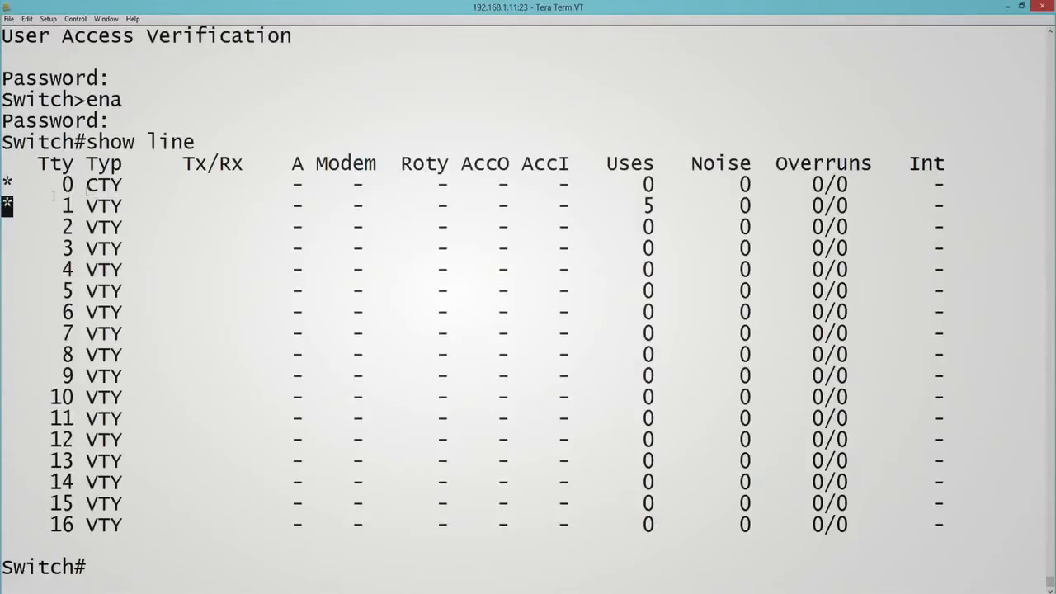
pyautogui.moveTo(2, 183); pyautogui.dragTo(123, 186)
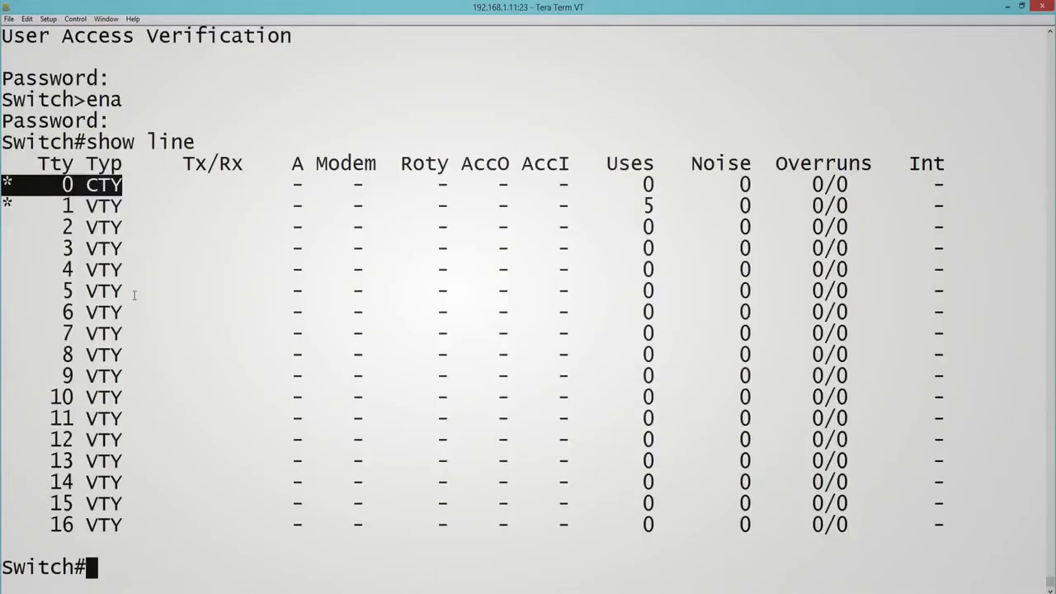
pyautogui.write('sho')
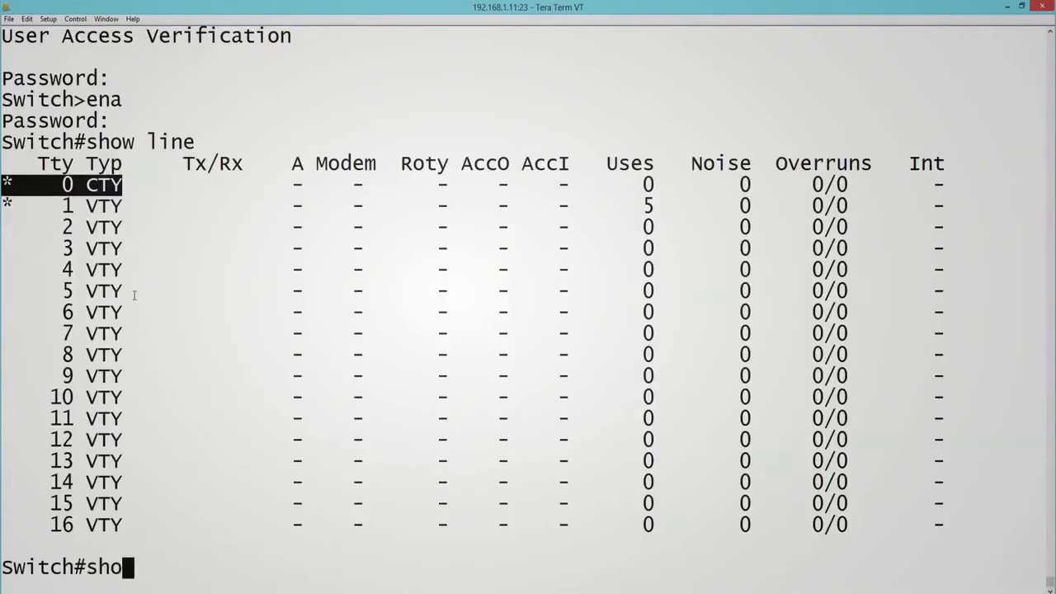
pyautogui.write('w ip in')
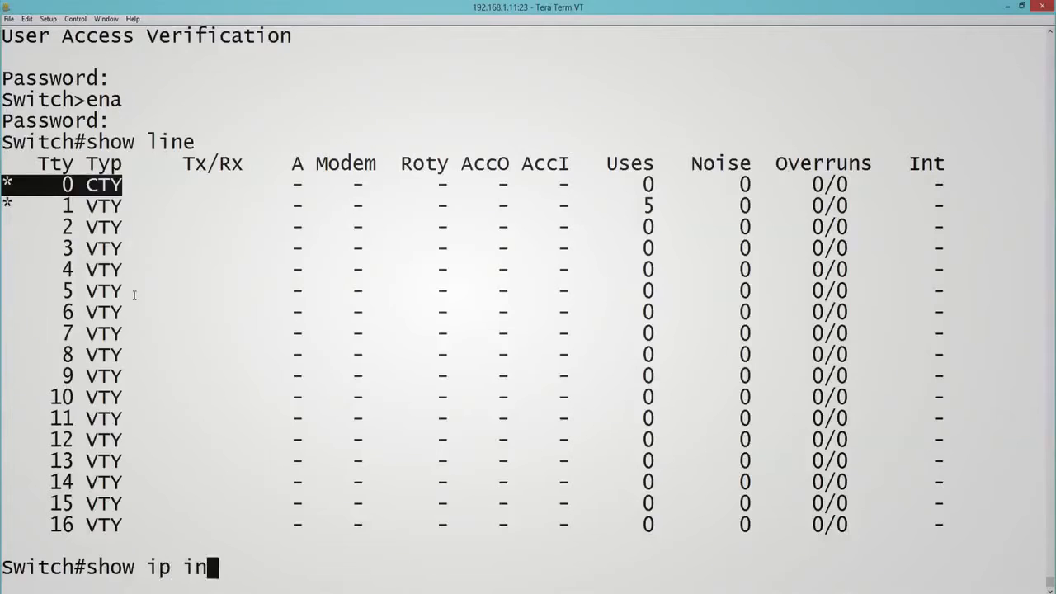
pyautogui.write('terface brief')
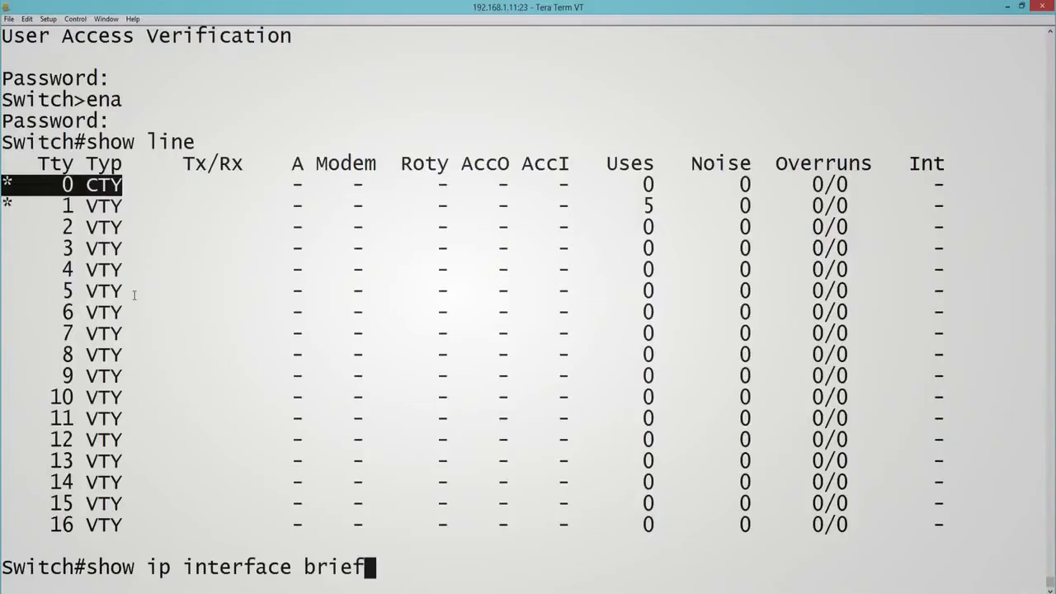
pyautogui.hotkey('ctrl', 'a')
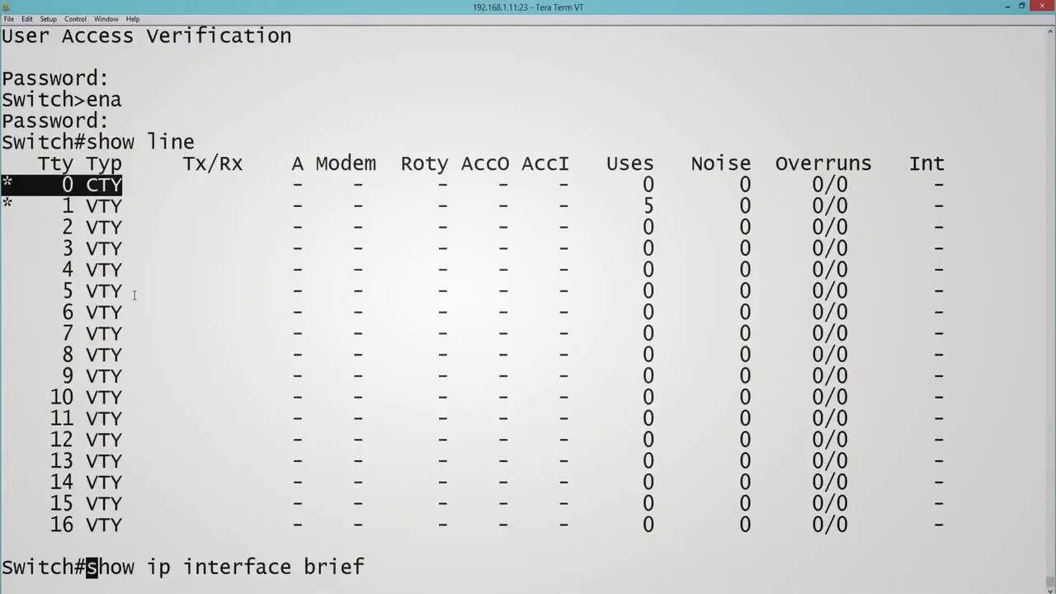
pyautogui.hotkey('ctrl', 'e')
pyautogui.hotkey('ctrl', 'w')
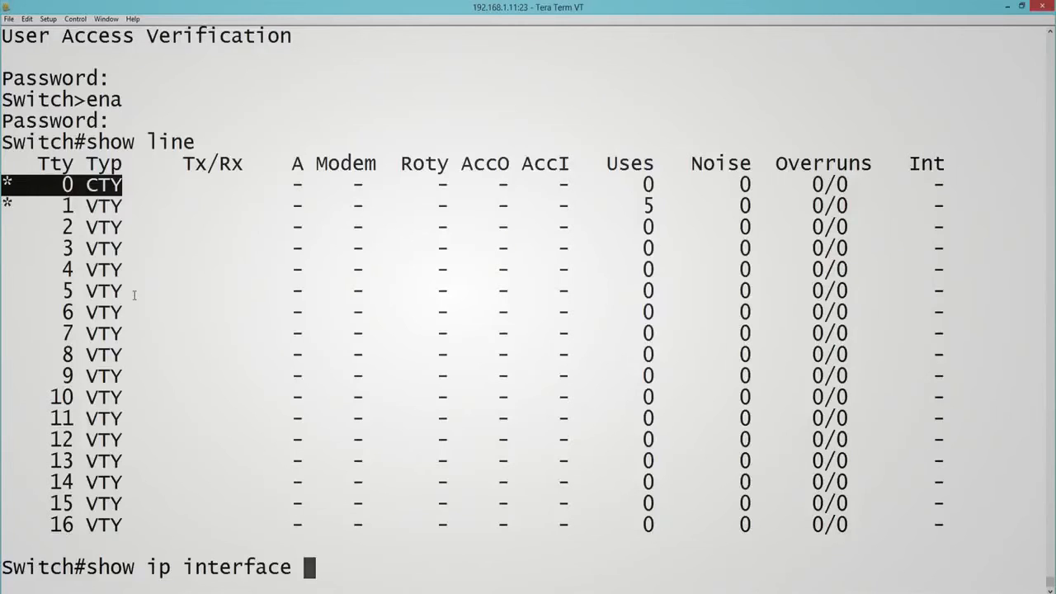
pyautogui.hotkey('ctrl', 'u')
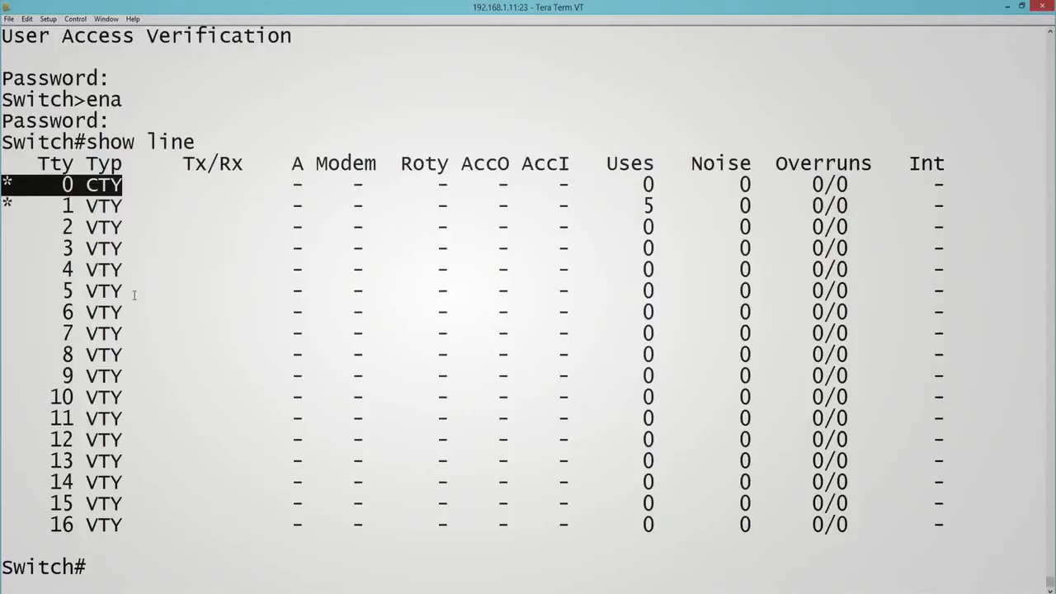
# Display the full IP interface summary of the switch with show ip int brief.
pyautogui.write('show ip in')
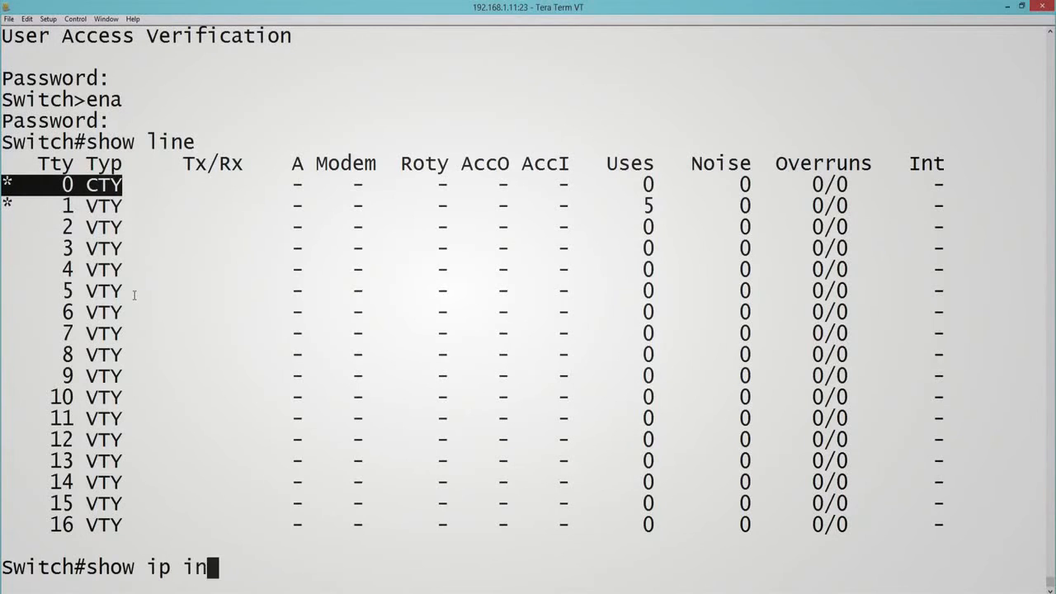
pyautogui.write('t brief')
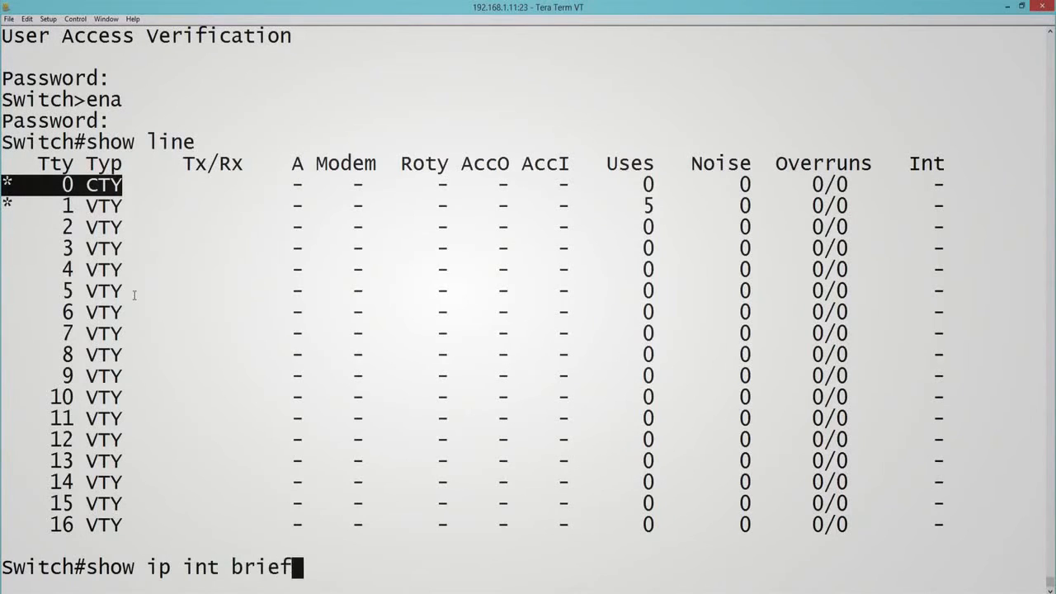
pyautogui.press('Return')
pyautogui.press('space')
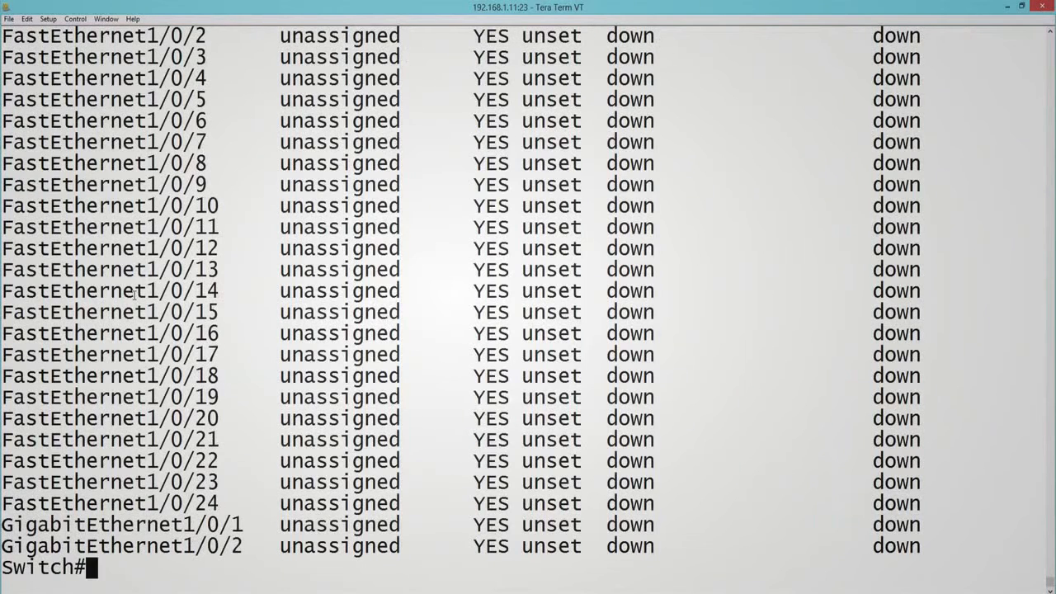
# Display the switch's running configuration with show run and stop the listing after the first page.
pyautogui.write('show run')
pyautogui.press('Return')
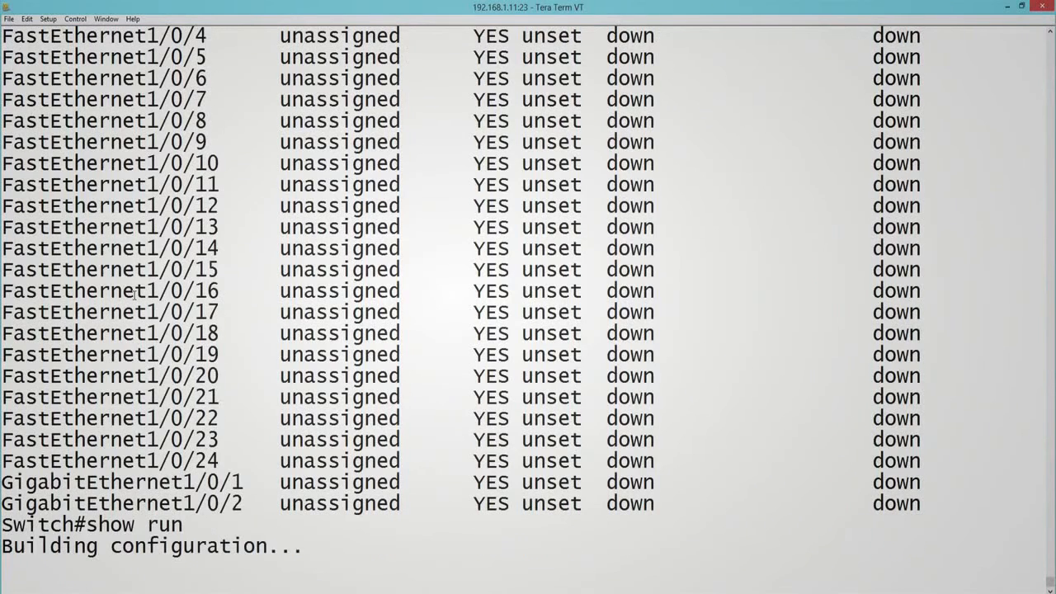
pyautogui.press('q')
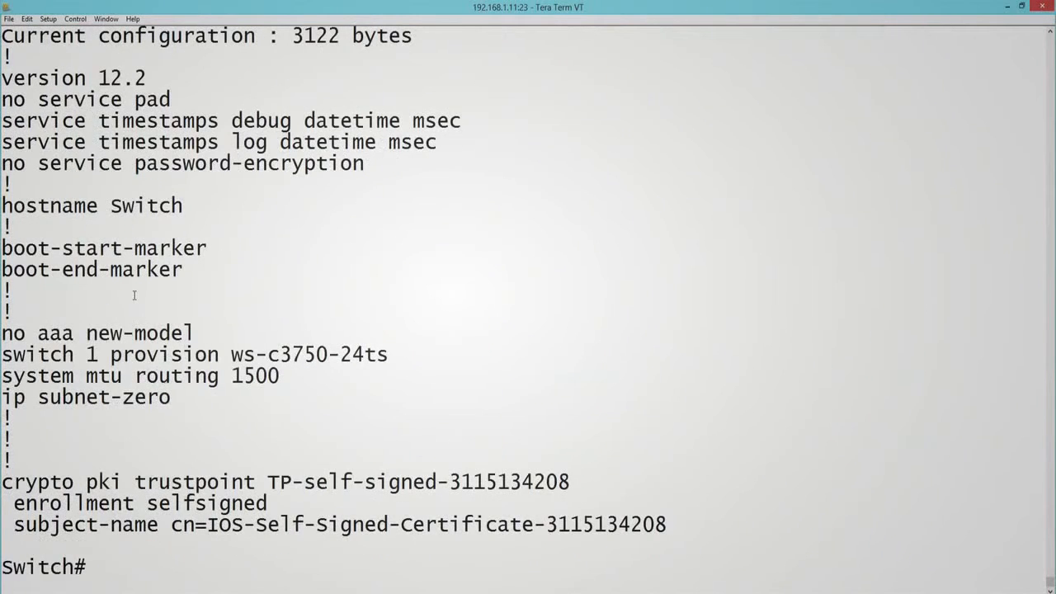
# Display the switch's memory usage with show mem and quit the listing after its summary.
pyautogui.write('show mem')
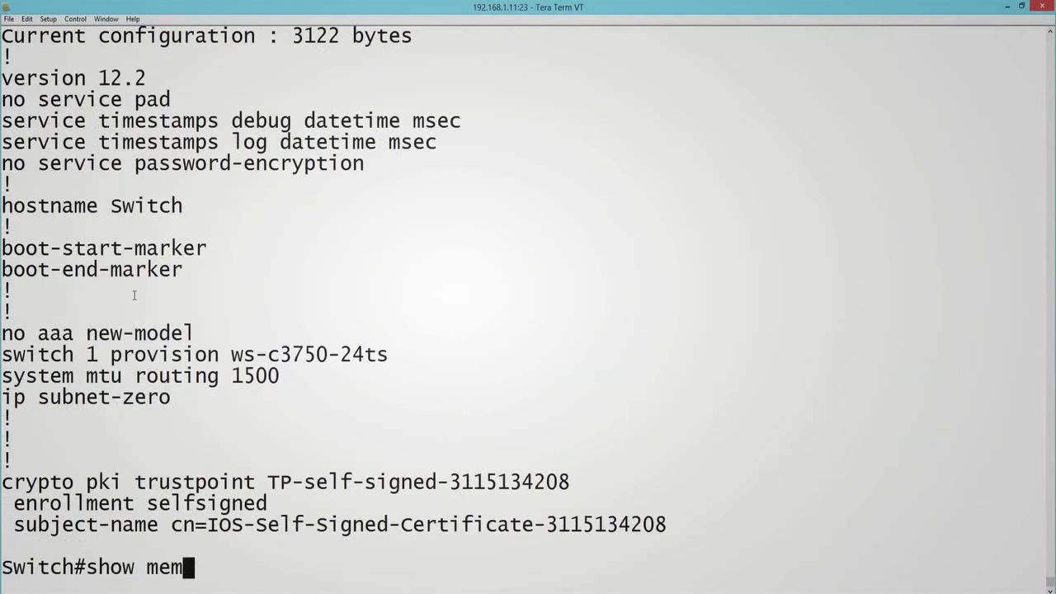
pyautogui.press('Return')
pyautogui.press('q')
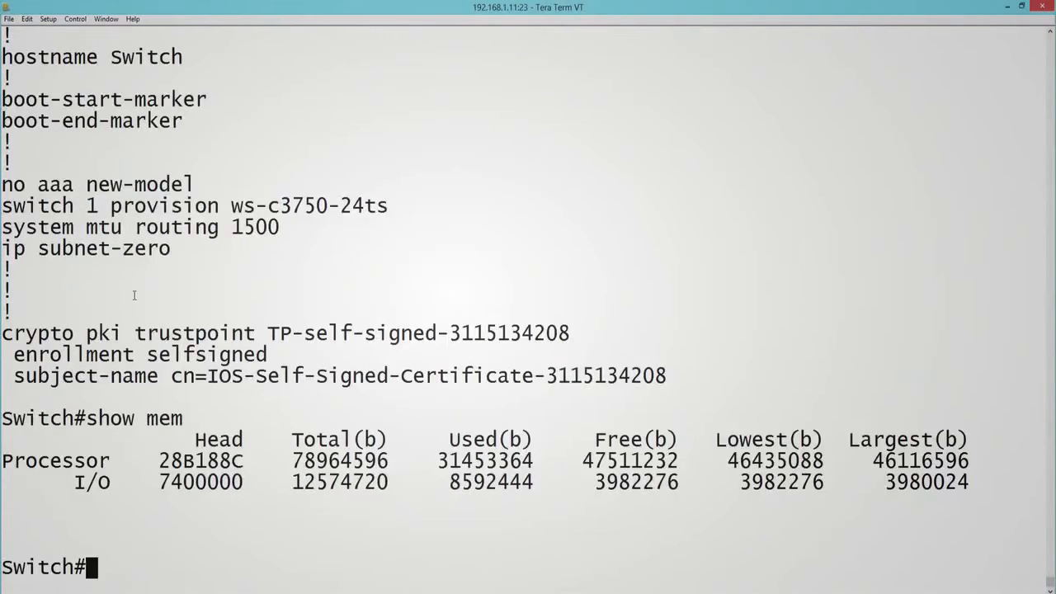
# Step back through the previously entered commands show mem, show run and show ip int brief, and return to an empty prompt.
pyautogui.press('Up')
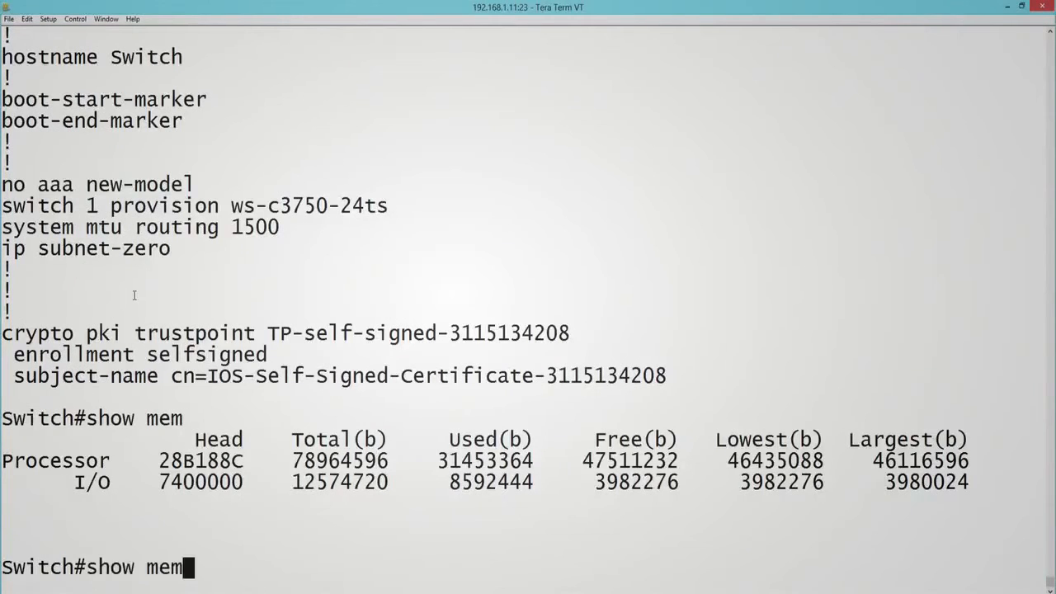
pyautogui.press('BackSpace')
pyautogui.press('BackSpace')
pyautogui.press('BackSpace')
pyautogui.write('run')
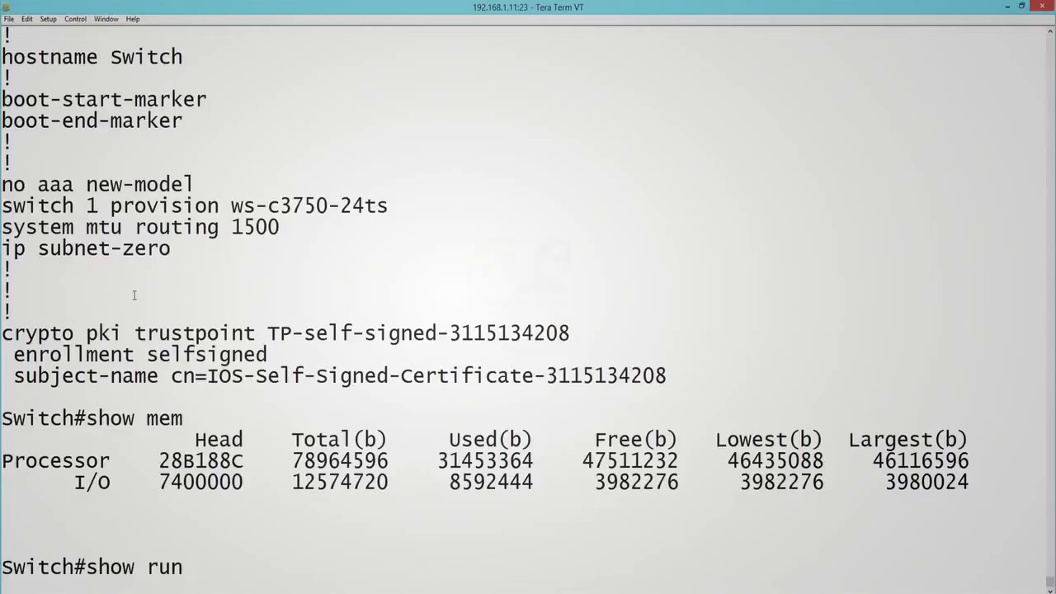
pyautogui.press('BackSpace')
pyautogui.press('BackSpace')
pyautogui.press('BackSpace')
pyautogui.write('ip int brief')
pyautogui.press('Up')
pyautogui.press('Up')
pyautogui.press('Down')
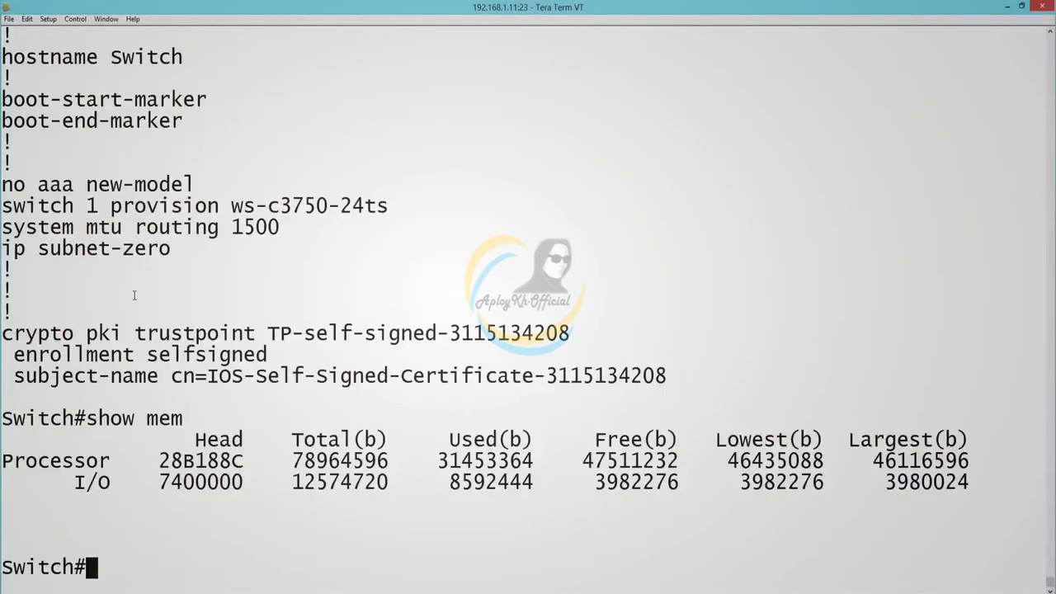
# Recall the previous commands one by one, back to the oldest entry, ena.
pyautogui.press('Up')
pyautogui.press('Up')
pyautogui.press('Up')
pyautogui.press('Up')
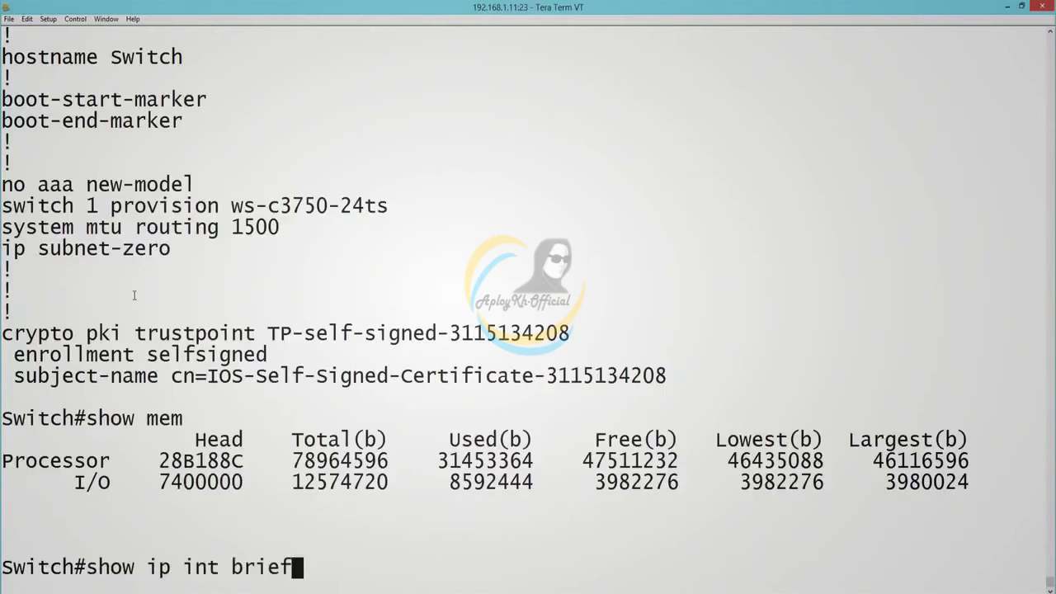
pyautogui.press('Up')
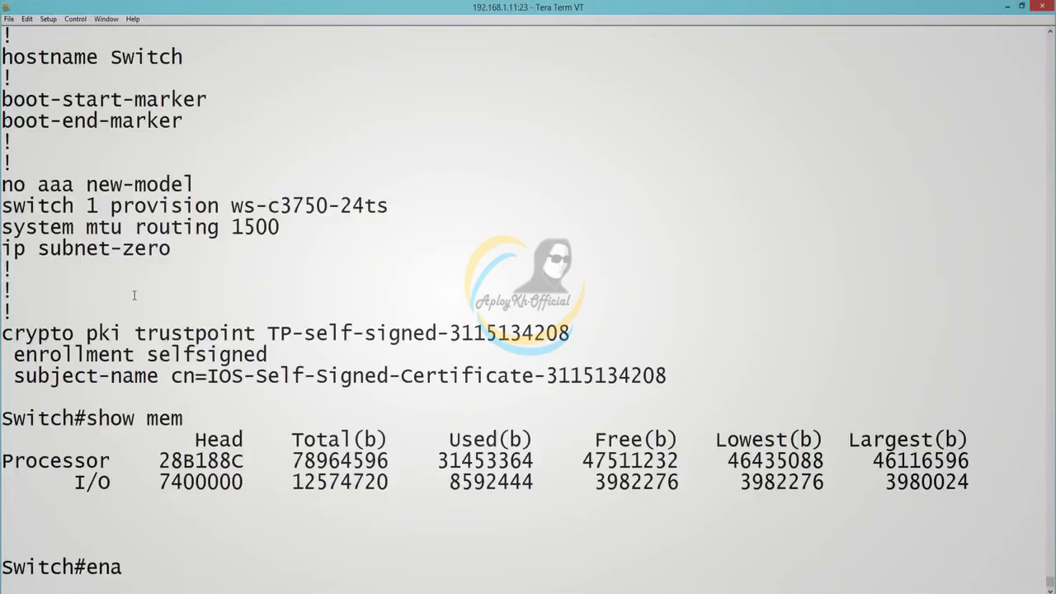
# Return to an empty prompt and list the stored commands with show history.
pyautogui.press('Down')
pyautogui.press('Down')
pyautogui.press('Down')
pyautogui.press('Down')
pyautogui.press('Down')
pyautogui.write('show history')
pyautogui.press('Return')
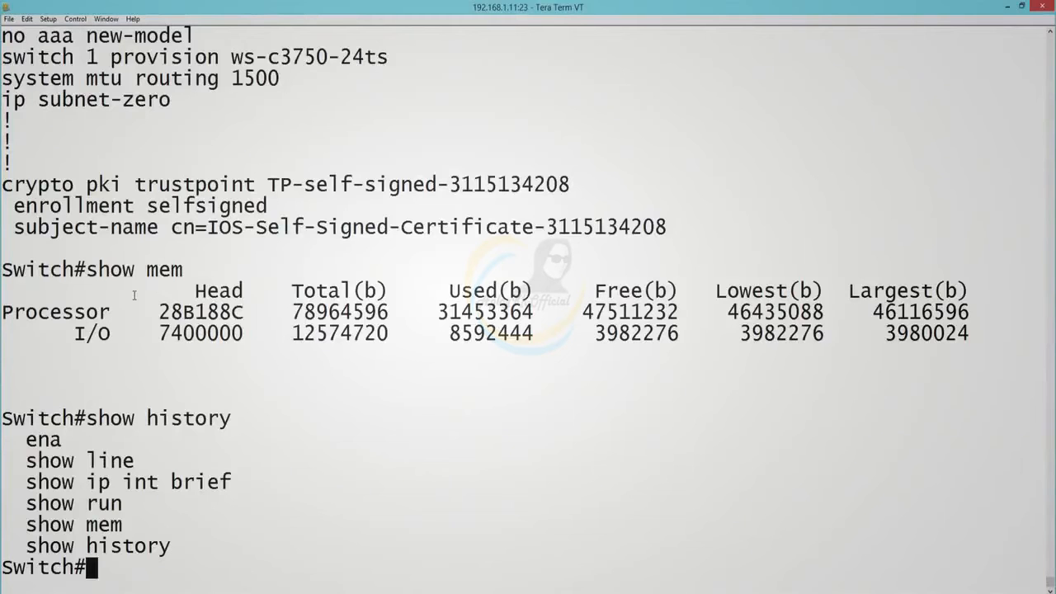
# Enter global configuration mode and open line configuration for vty 0 15.
pyautogui.write('conf term')
pyautogui.press('Return')
pyautogui.write('line ')
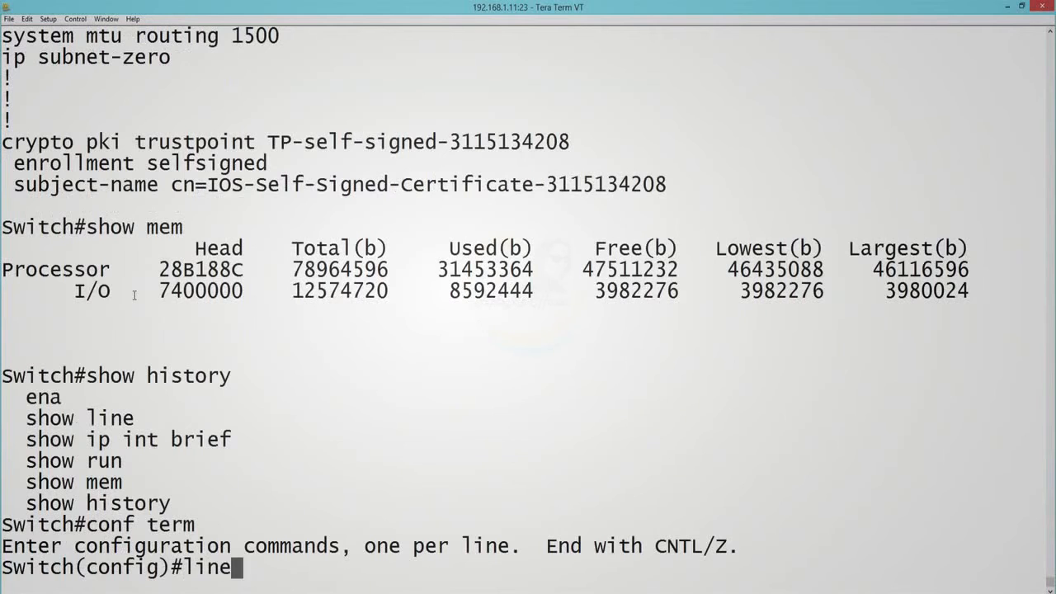
pyautogui.write('vty 0 15')
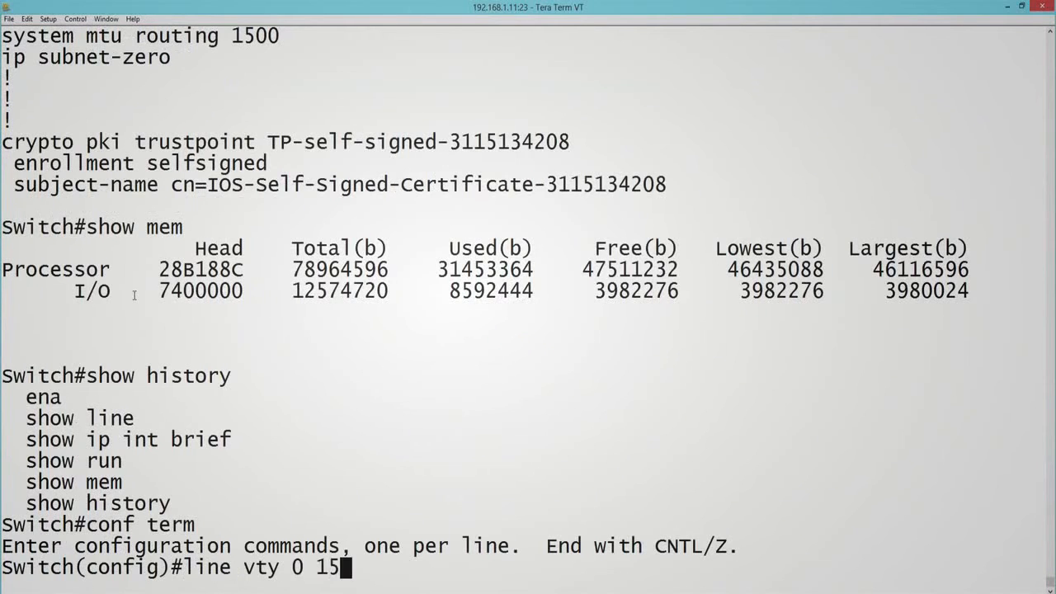
pyautogui.press('Return')
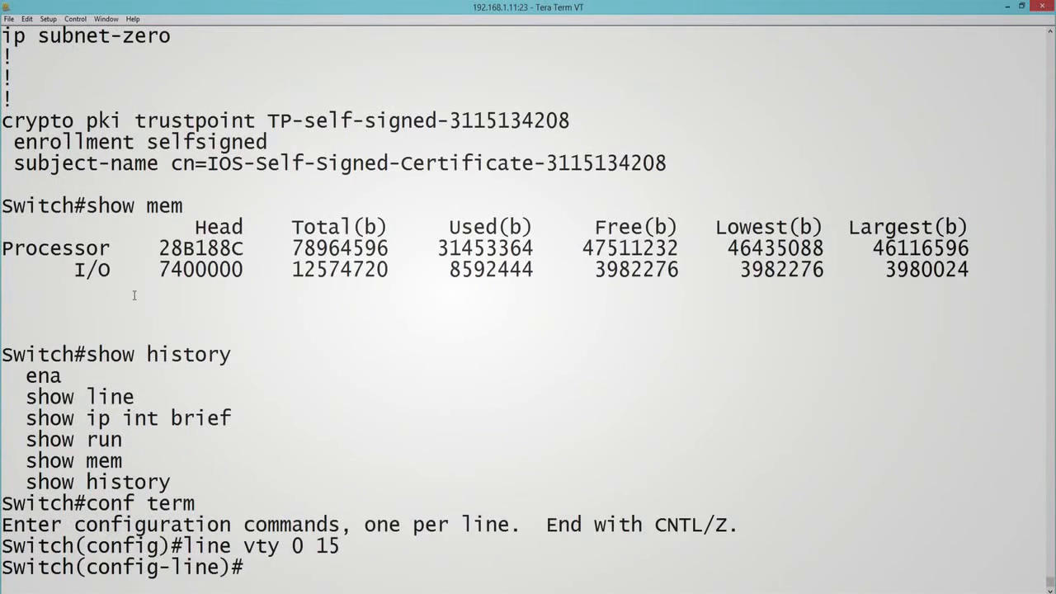
# Query the allowed history size range, set the VTY history size to 100, and exit line configuration.
pyautogui.write('history')
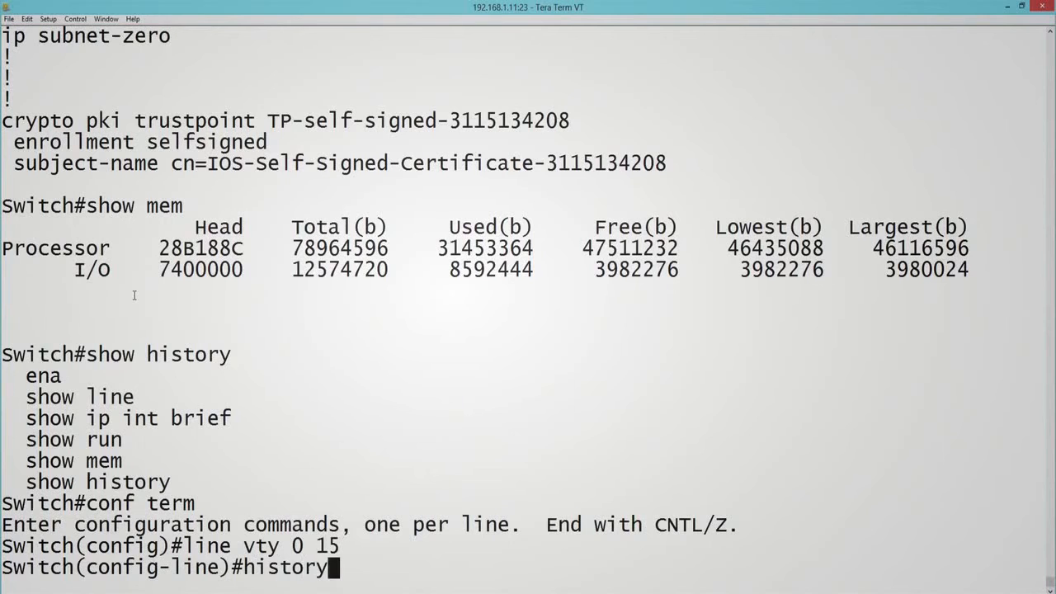
pyautogui.write(' size ?')
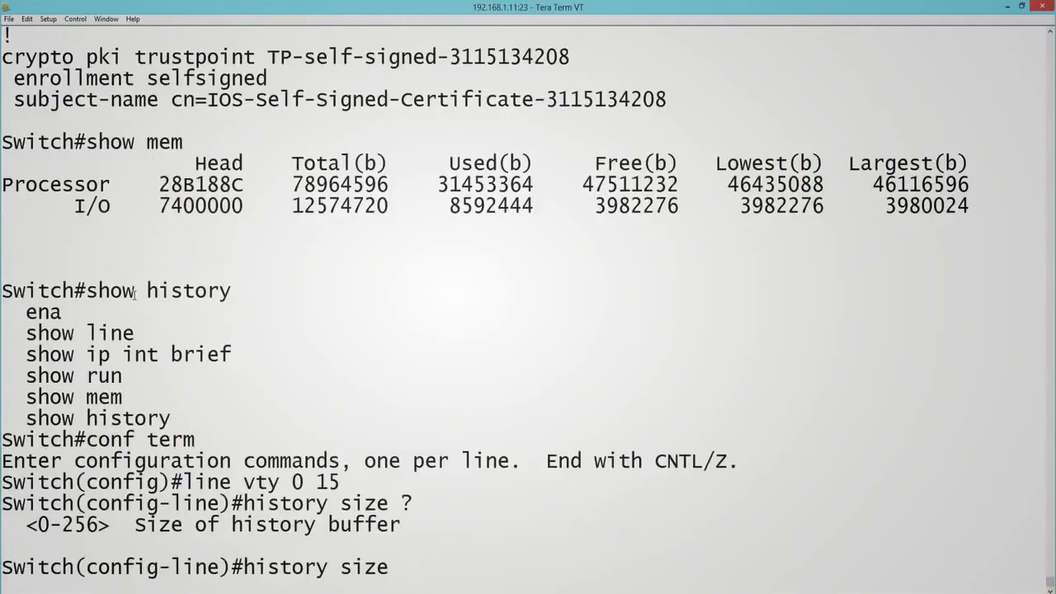
pyautogui.write('100')
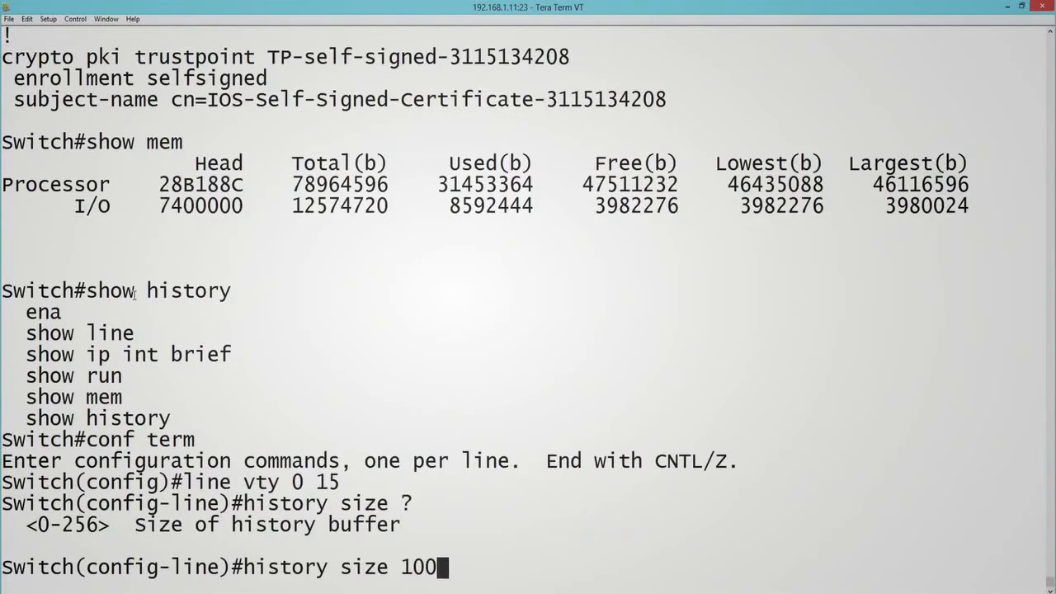
pyautogui.press('Return')
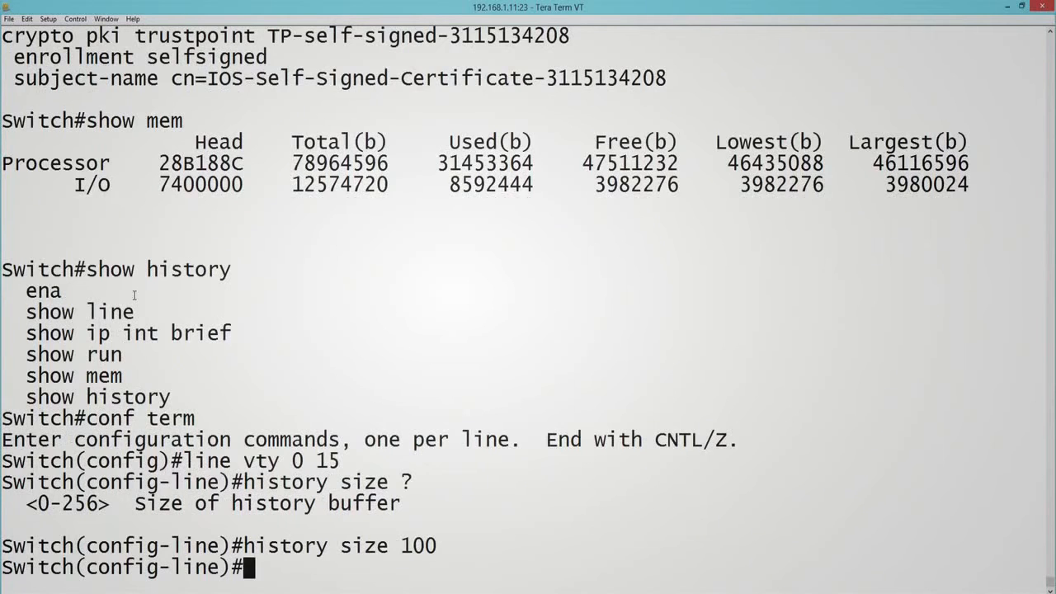
pyautogui.write('exit')
pyautogui.press('Return')
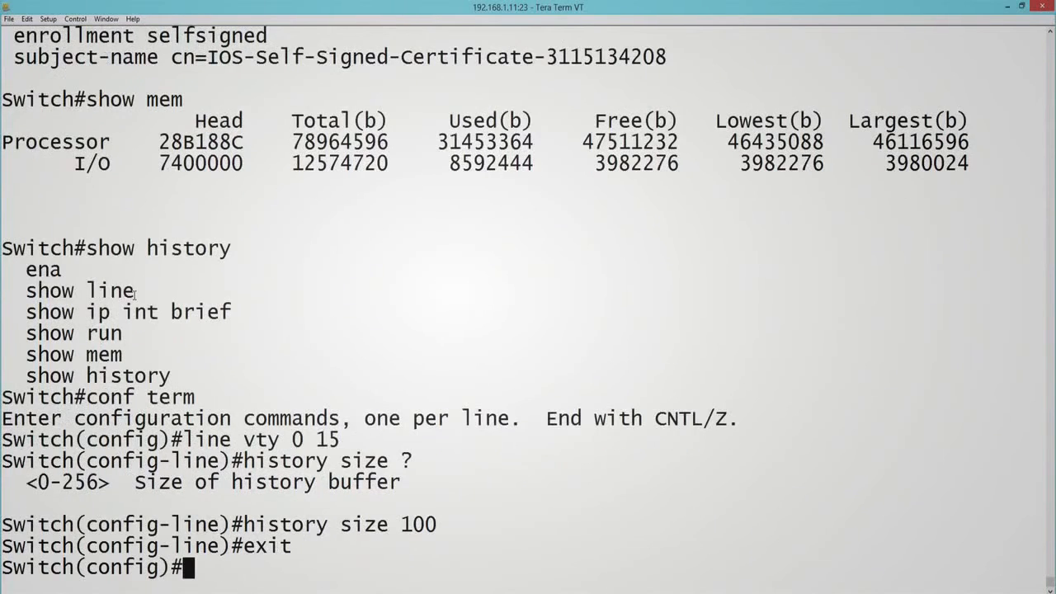
# Enter show ip int brief without running it and erase everything after show ip from the command line.
pyautogui.write('show ip int brief')
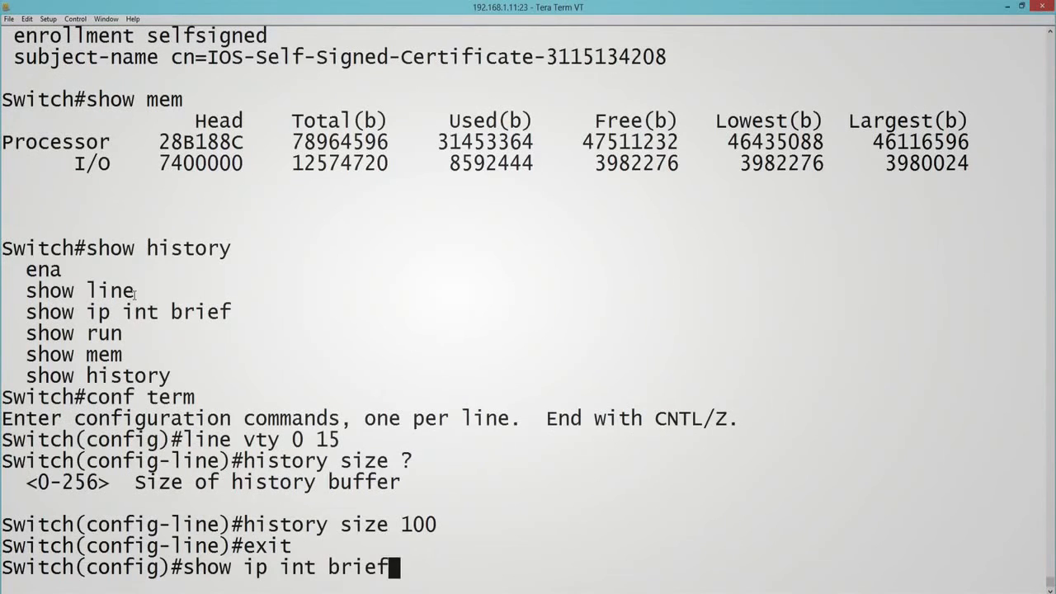
pyautogui.press('Left')
pyautogui.press('Left')
pyautogui.press('Left')
pyautogui.press('Left')
pyautogui.press('Left')
pyautogui.press('Left')
pyautogui.press('Left')
pyautogui.press('Left')
pyautogui.press('Left')
pyautogui.hotkey('ctrl', 'k')
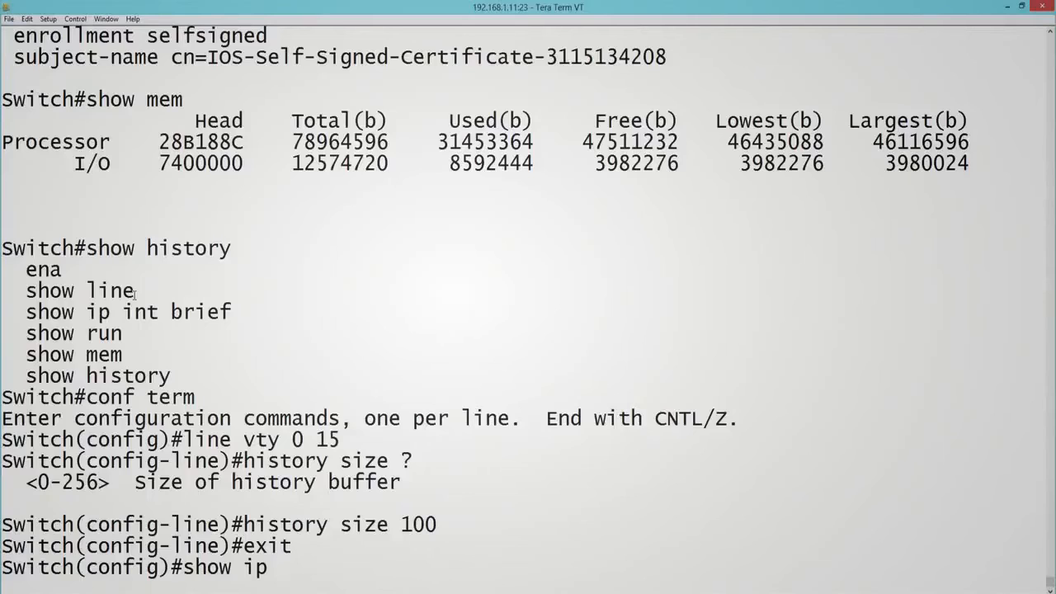
# Re-enter int brief after show ip, and erase everything in front of int from the command line.
pyautogui.write('int brief')
pyautogui.press('Left')
pyautogui.press('Left')
pyautogui.press('Left')
pyautogui.press('Left')
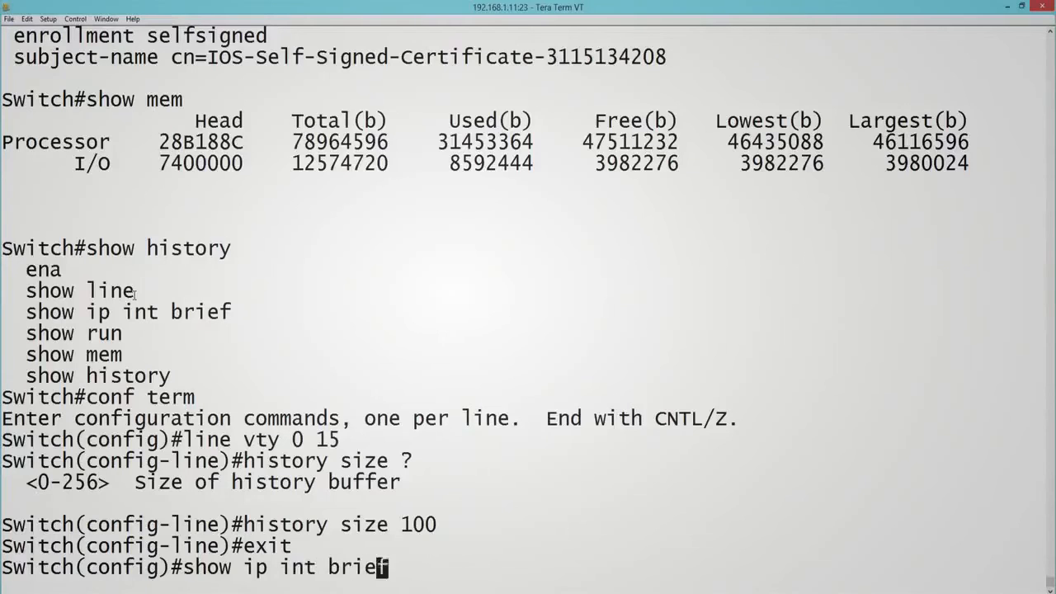
pyautogui.press('Left')
pyautogui.press('Left')
pyautogui.press('Left')
pyautogui.press('Left')
pyautogui.press('Left')
pyautogui.hotkey('ctrl', 'u')
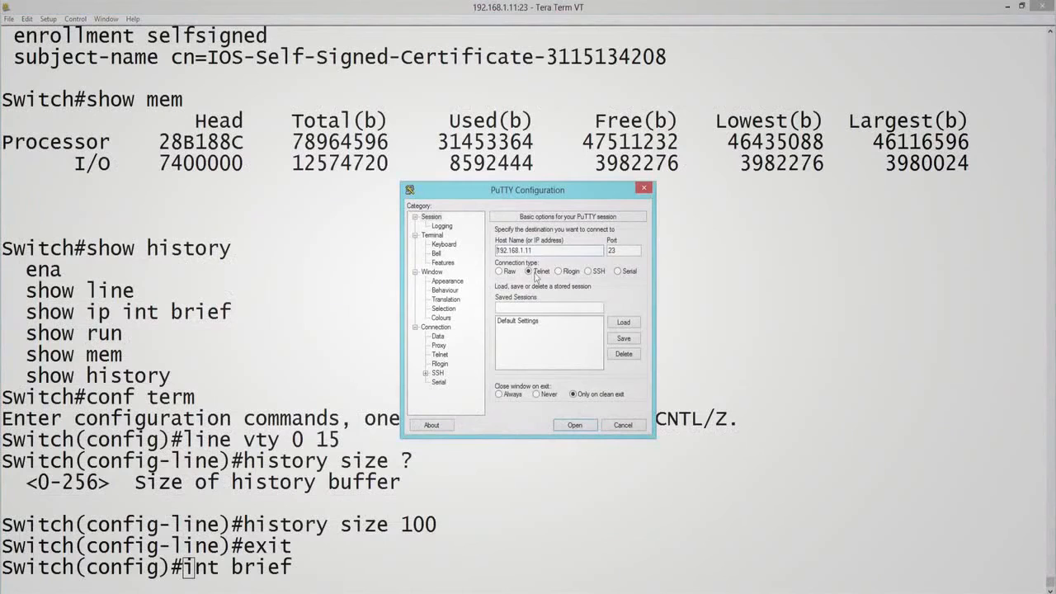
# In PuTTY, open a Telnet session to 192.168.1.11 on port 23 and log in with the line password.
pyautogui.click(533, 250)
pyautogui.moveTo(533, 250); pyautogui.dragTo(496, 254)
pyautogui.click(580, 423)
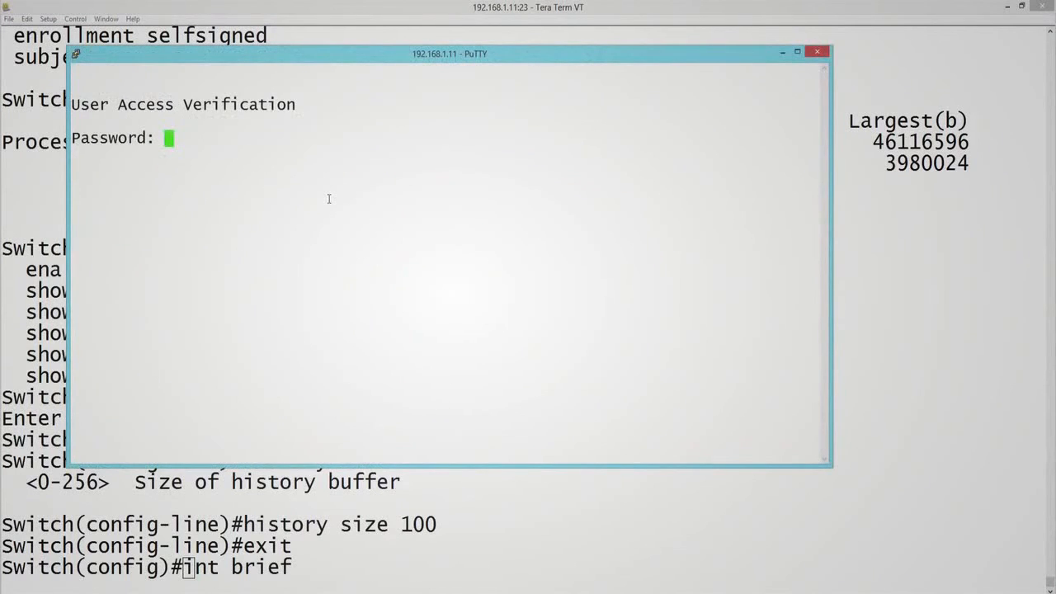
pyautogui.press('Return')
# Run show line in the new session and examine the entries for lines 2, 1 and 0 for active use.
pyautogui.write('show line')
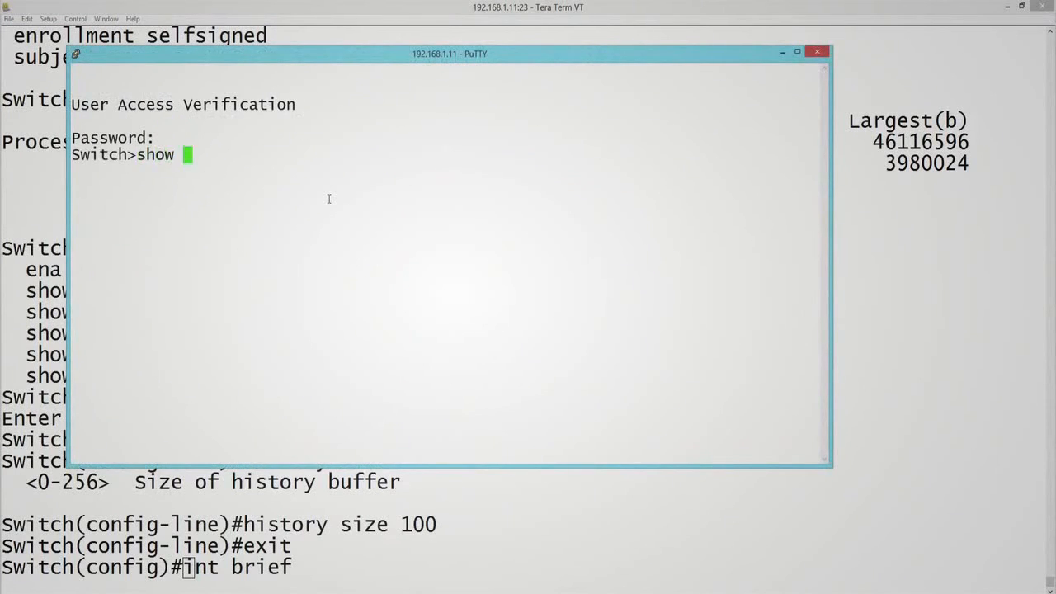
pyautogui.press('Return')
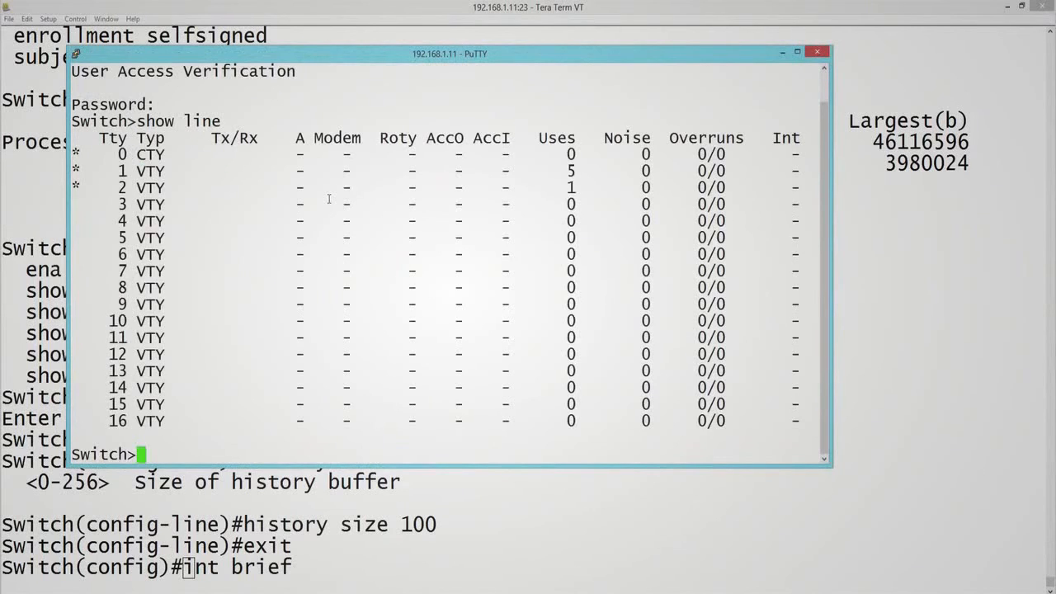
pyautogui.moveTo(177, 186); pyautogui.dragTo(59, 187)
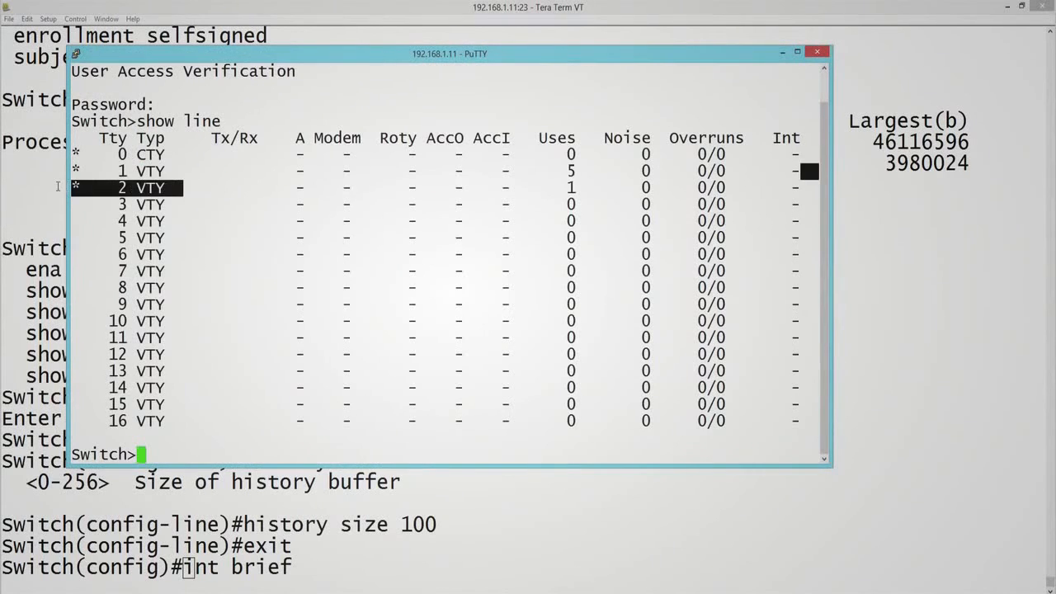
pyautogui.click(159, 187)
pyautogui.moveTo(172, 188); pyautogui.dragTo(71, 187)
pyautogui.moveTo(170, 171); pyautogui.dragTo(75, 170)
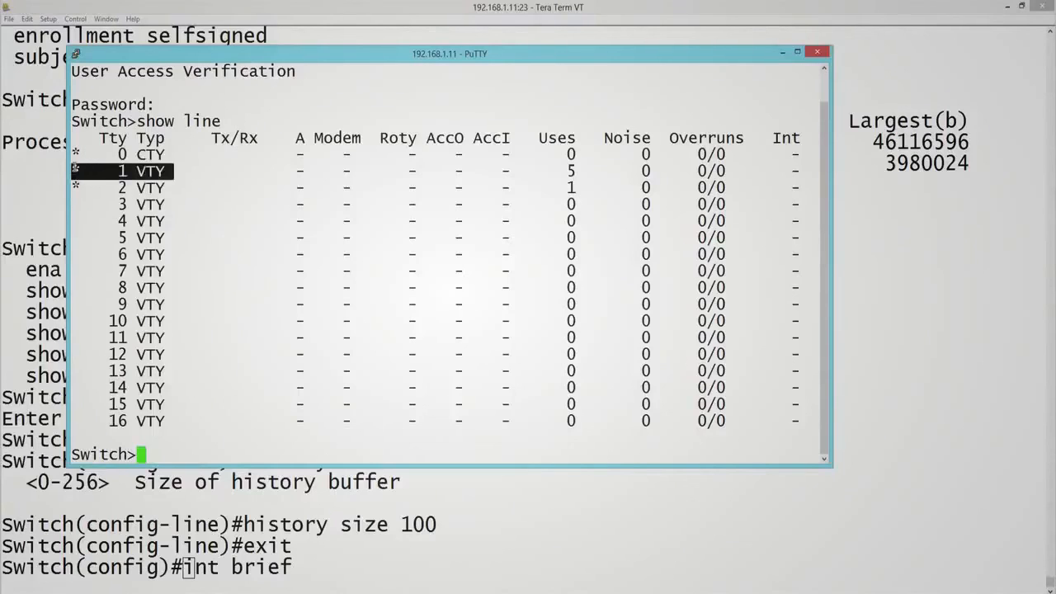
pyautogui.moveTo(170, 154); pyautogui.dragTo(75, 154)
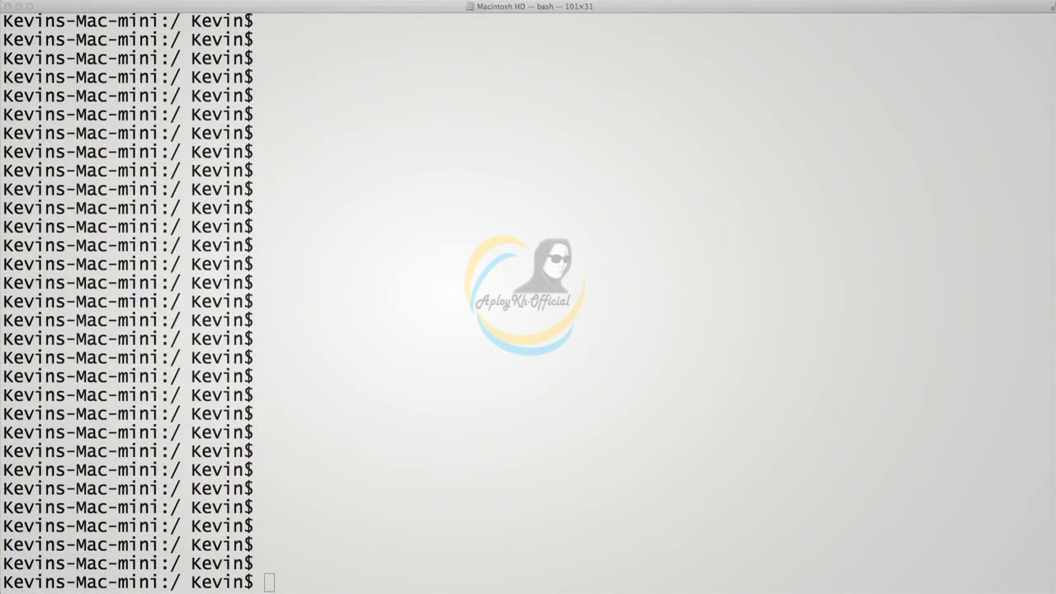
# In the Mac Terminal, open a Telnet connection to 192.168.1.11 and log in with the line password.
pyautogui.write('telne')
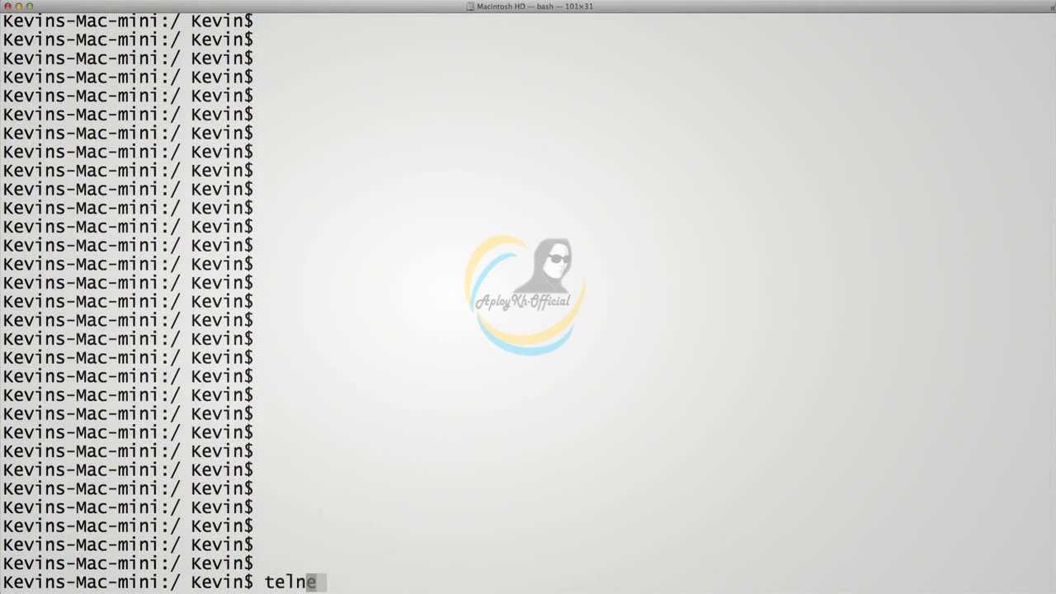
pyautogui.write('t 192.168')
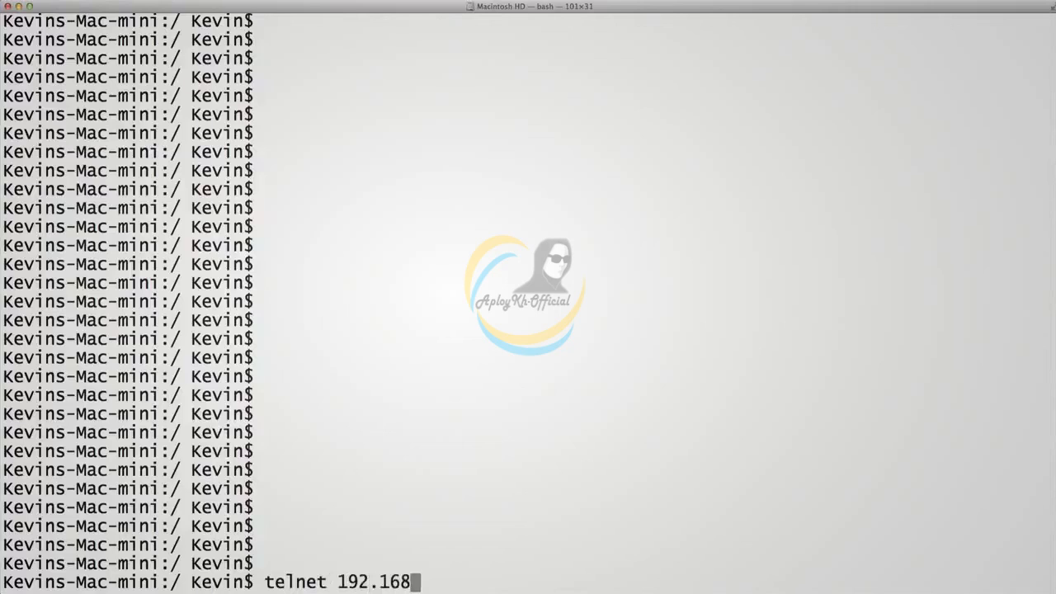
pyautogui.write('.1.11')
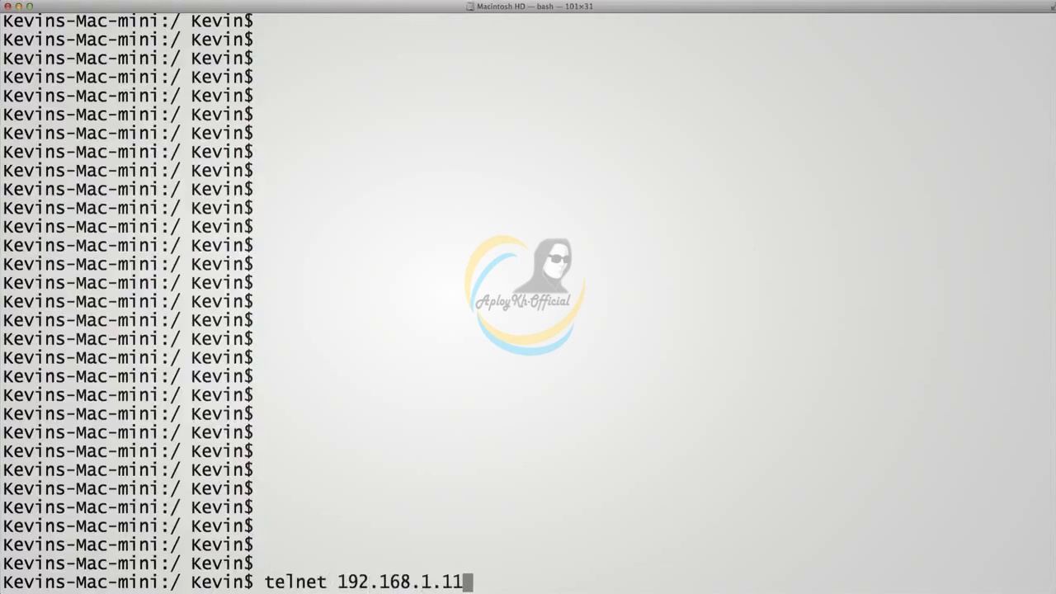
pyautogui.press('Return')
pyautogui.press('Return')
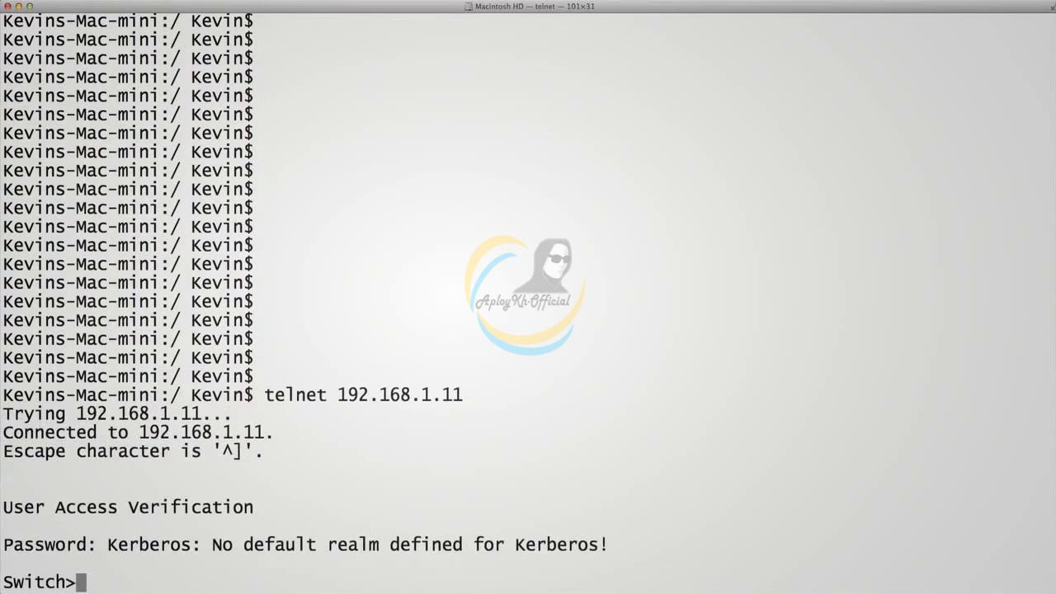